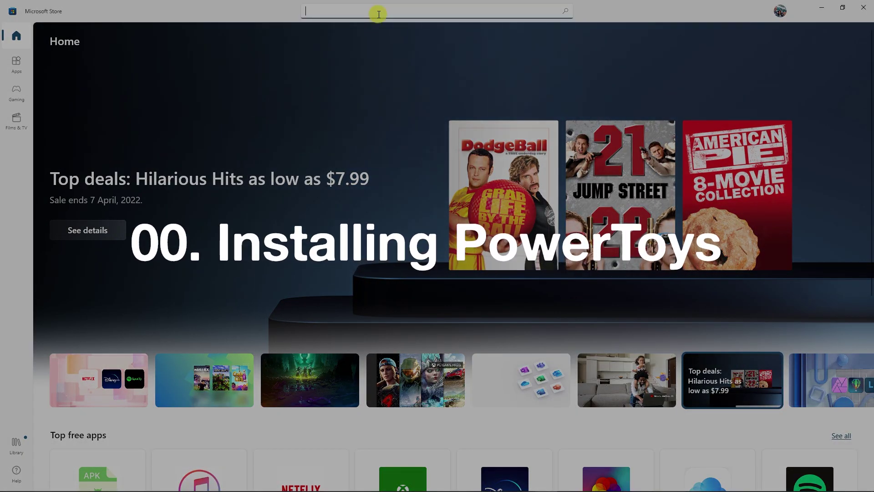
Search the Microsoft Store for 'powertoys' and start installing Microsoft PowerToys.
{"action": "left_click", "coordinate": [379, 14]}
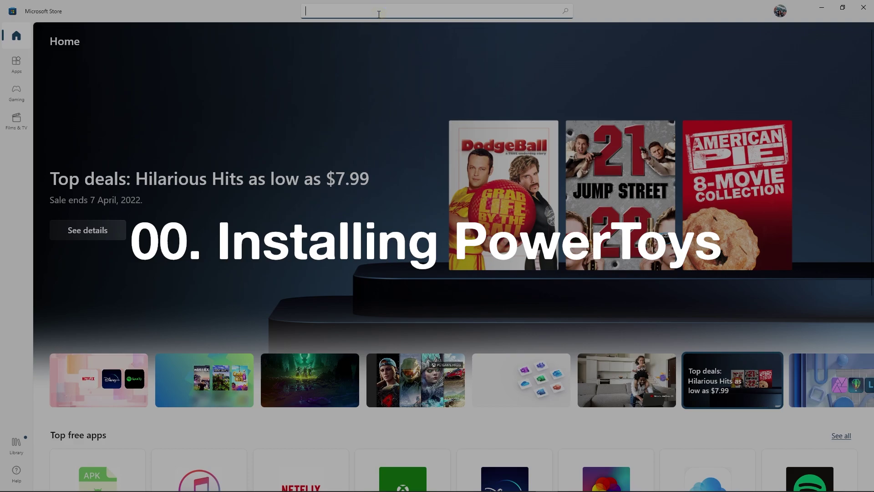
{"action": "type", "text": "powertoys"}
{"action": "key", "text": "Return"}
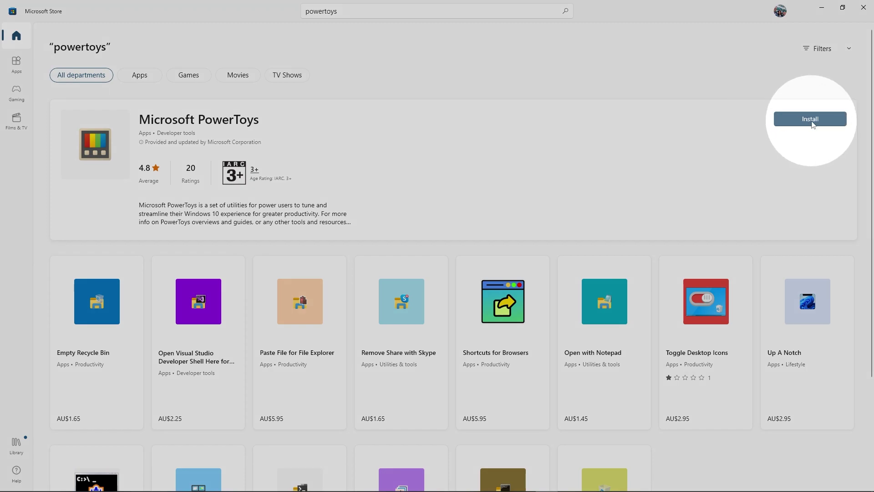
{"action": "left_click", "coordinate": [812, 123]}
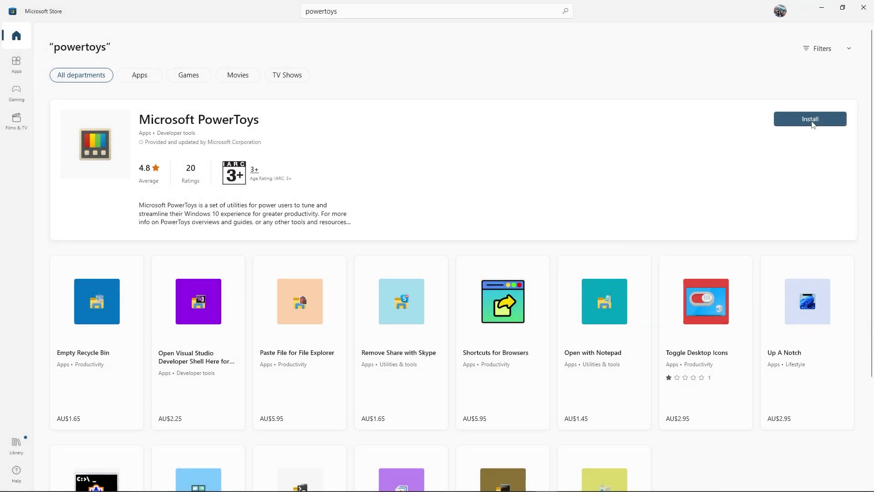
{"action": "key", "text": "super"}
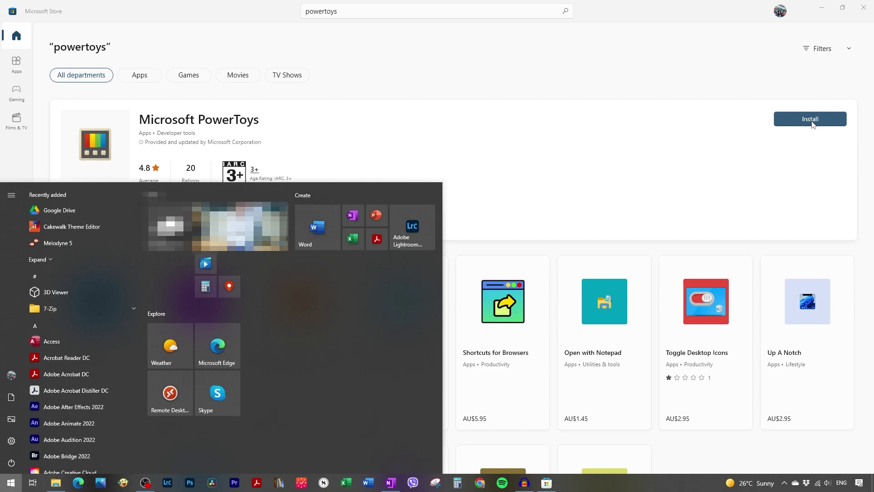
{"action": "type", "text": "power"}
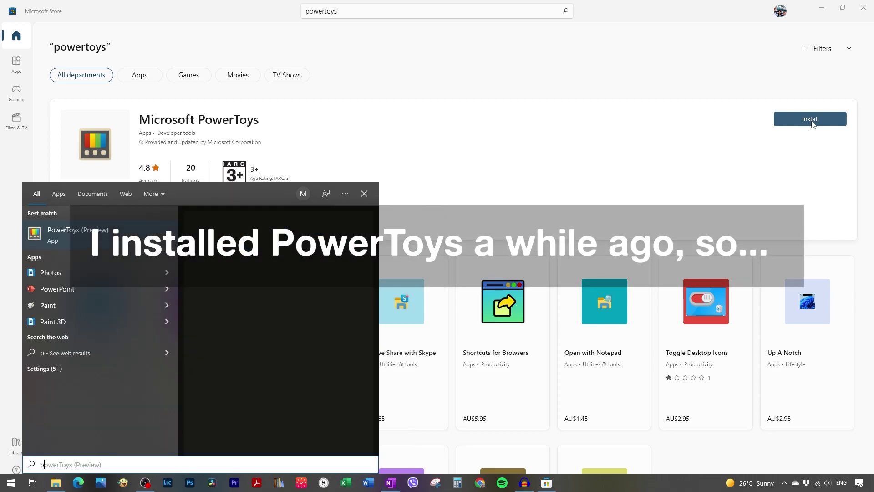
Launch PowerToys (Preview) from the Start menu's best match results.
{"action": "left_click", "coordinate": [109, 237]}
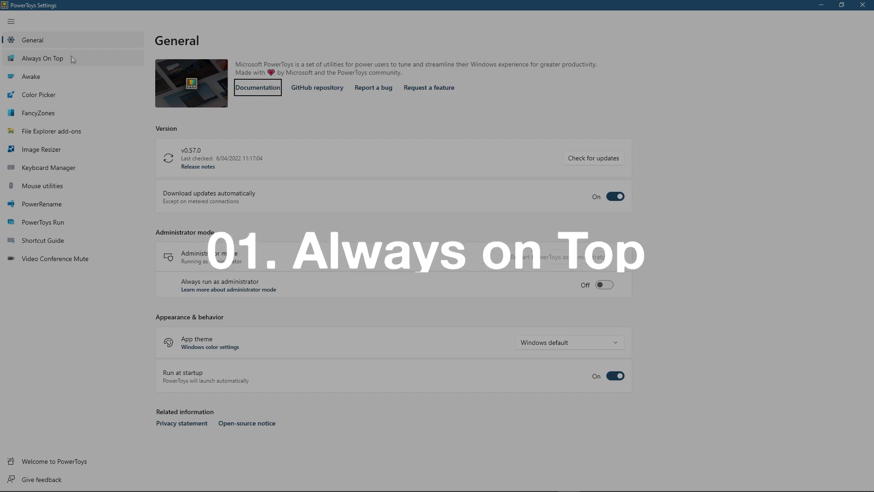
{"action": "left_click", "coordinate": [71, 59]}
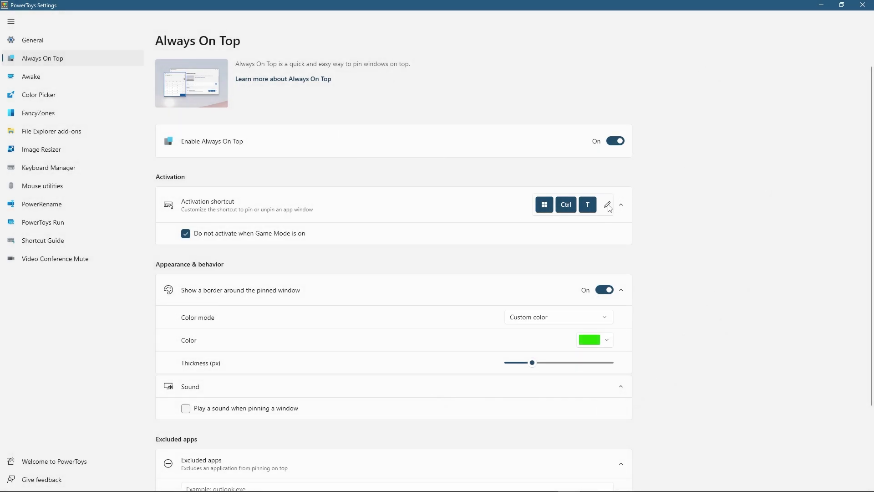
{"action": "left_click", "coordinate": [607, 205]}
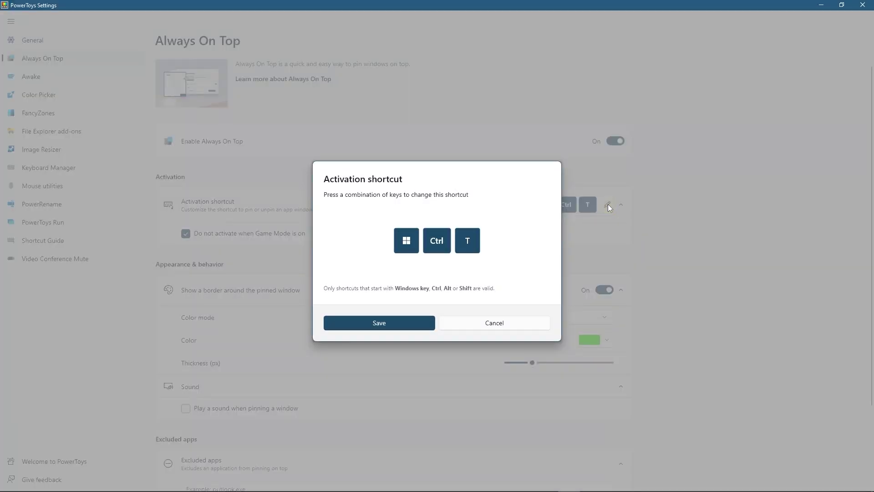
{"action": "left_click", "coordinate": [509, 321]}
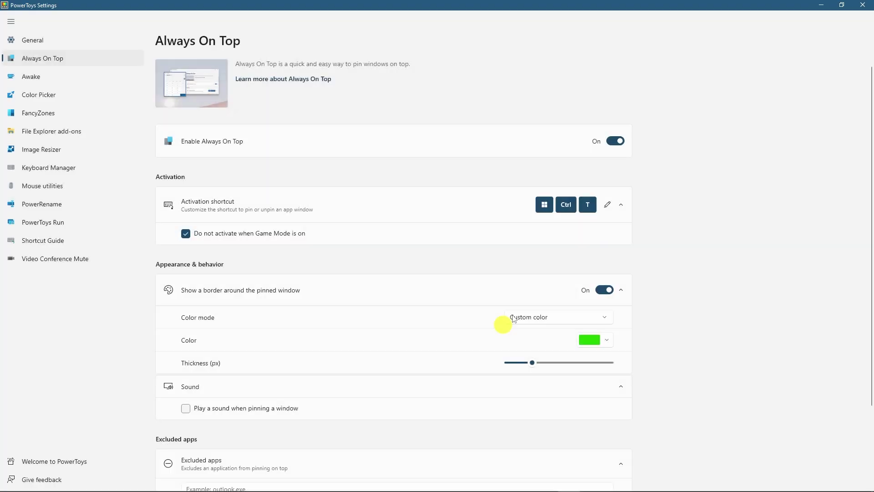
{"action": "key", "text": "super"}
{"action": "type", "text": "calc"}
{"action": "key", "text": "Return"}
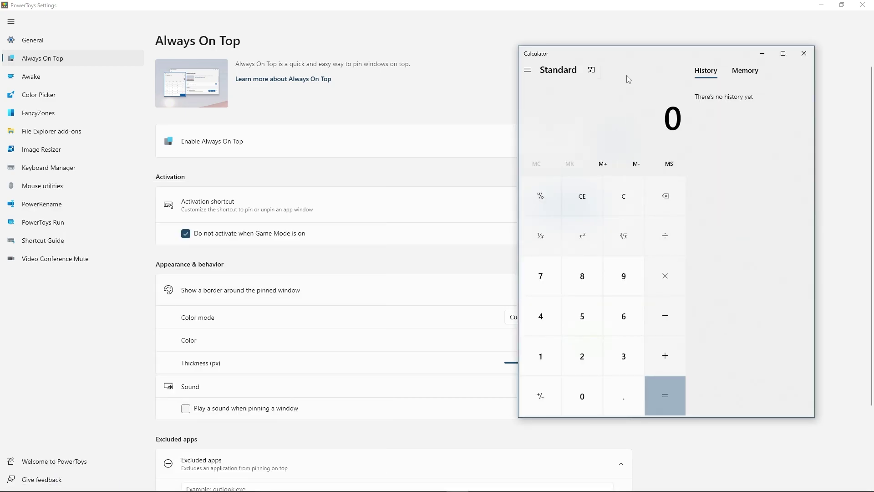
{"action": "left_click", "coordinate": [628, 66]}
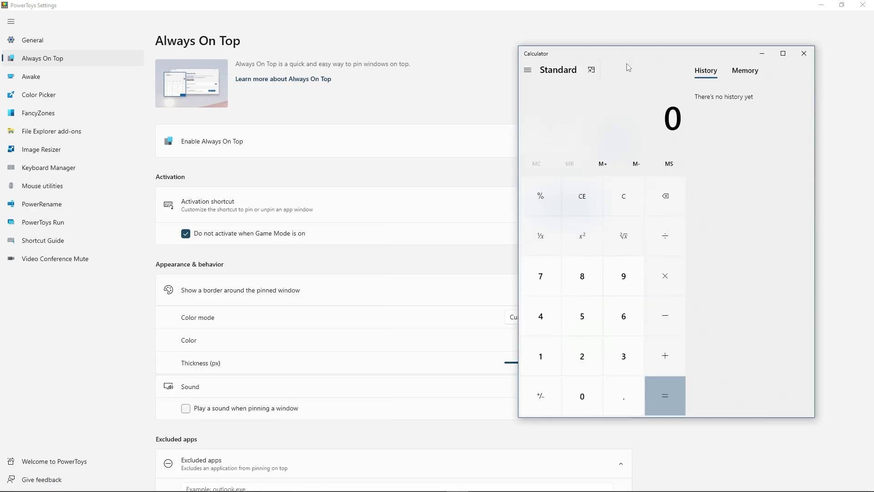
{"action": "key", "text": "super+ctrl+t"}
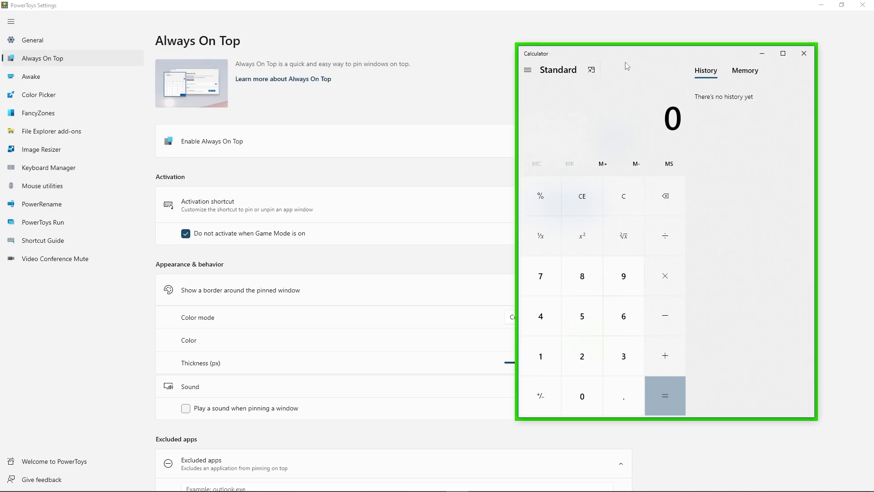
{"action": "left_click", "coordinate": [450, 65]}
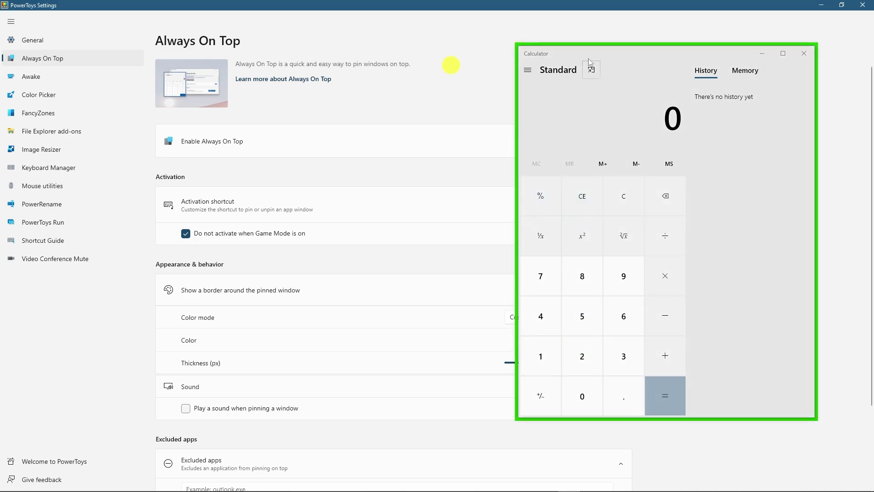
{"action": "left_click", "coordinate": [590, 56]}
{"action": "left_click", "coordinate": [503, 64]}
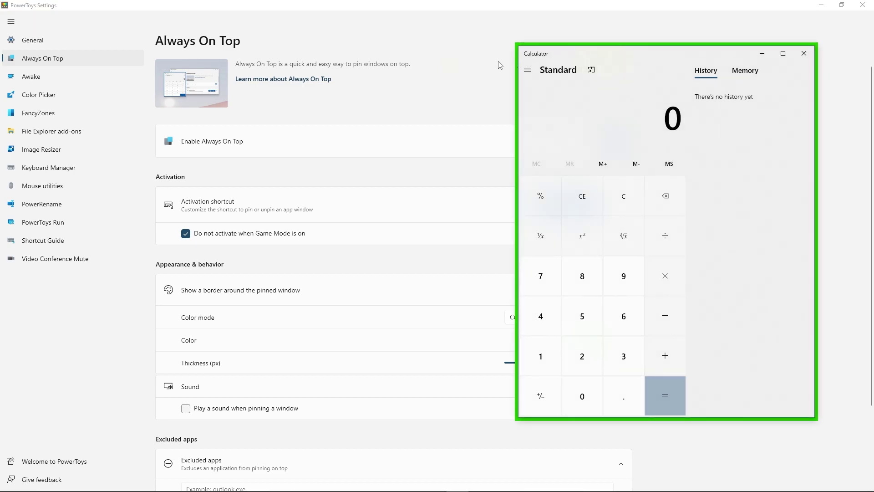
{"action": "left_click", "coordinate": [637, 59]}
{"action": "left_click", "coordinate": [474, 71]}
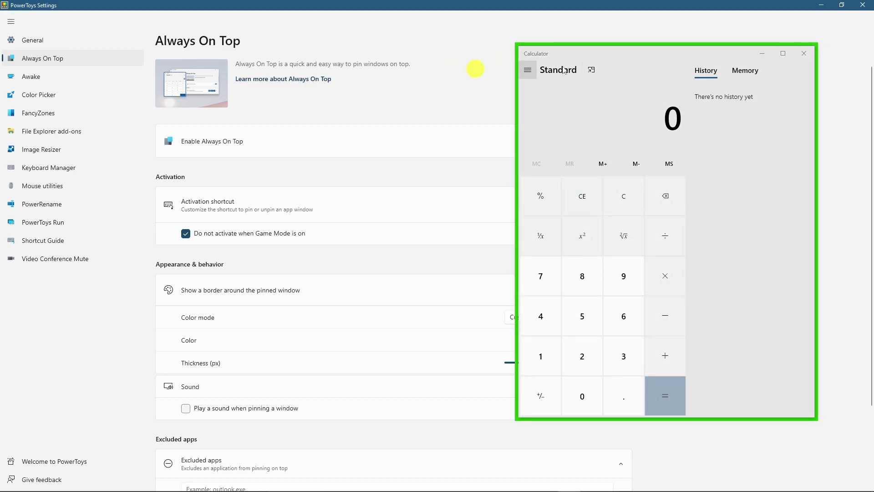
{"action": "left_click", "coordinate": [616, 65]}
{"action": "left_click", "coordinate": [490, 74]}
{"action": "left_click", "coordinate": [650, 64]}
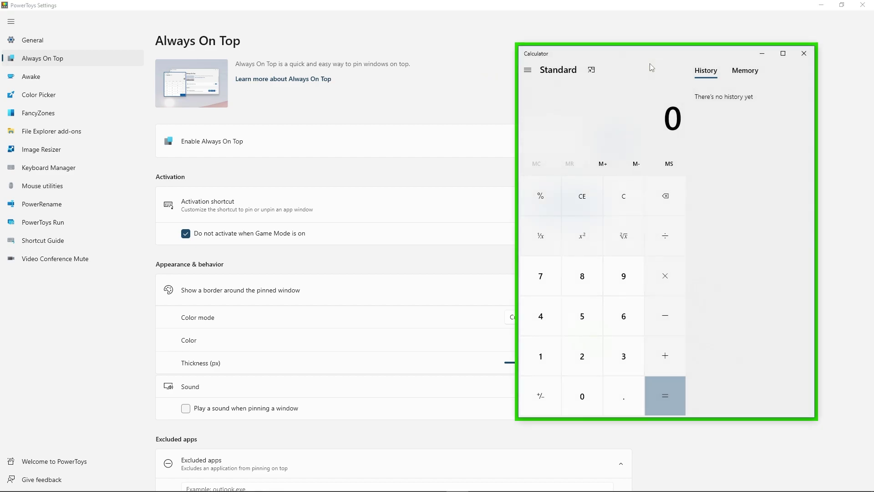
{"action": "key", "text": "super+ctrl+t"}
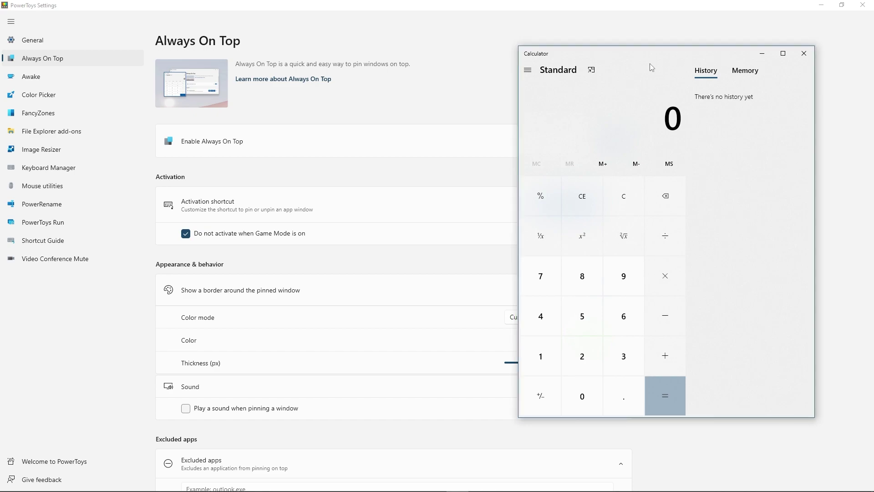
{"action": "left_click", "coordinate": [804, 53]}
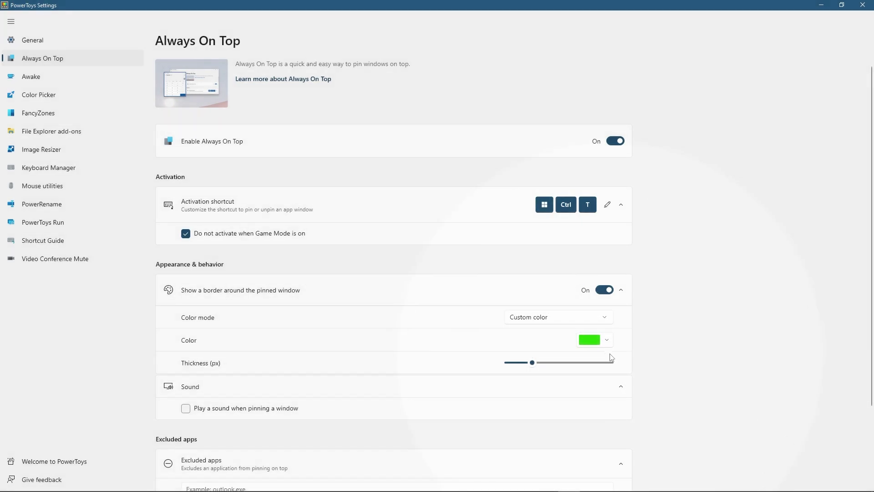
{"action": "left_click", "coordinate": [608, 347]}
{"action": "left_click", "coordinate": [672, 350]}
{"action": "left_click", "coordinate": [176, 411]}
{"action": "left_click", "coordinate": [213, 411]}
{"action": "left_click", "coordinate": [213, 410]}
{"action": "scroll", "coordinate": [220, 403], "scroll_direction": "down", "scroll_amount": 2}
{"action": "left_click", "coordinate": [221, 397]}
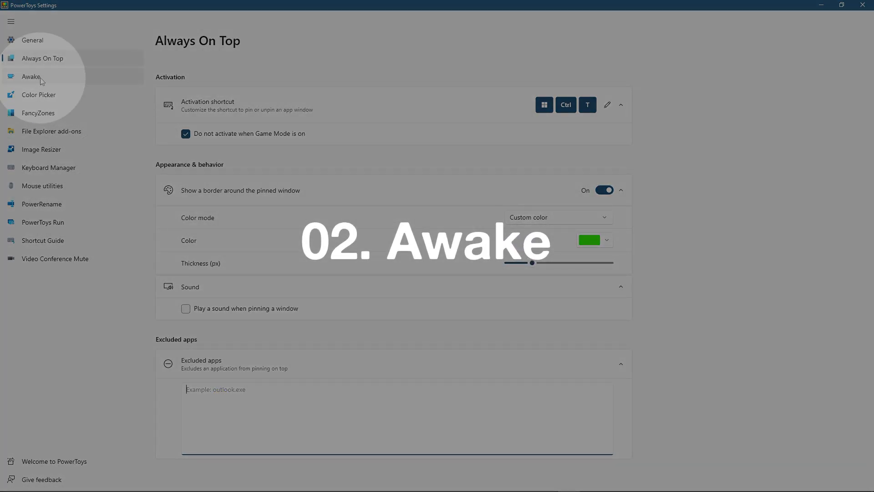
Open the Awake page and set its mode to Keep awake indefinitely.
{"action": "left_click", "coordinate": [40, 81]}
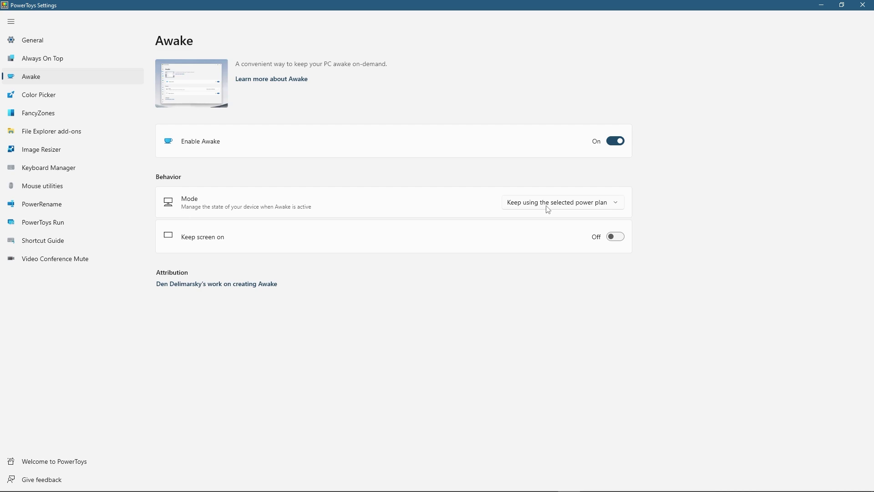
{"action": "left_click", "coordinate": [548, 204]}
{"action": "left_click", "coordinate": [580, 220]}
Switch Awake to a temporary 2-hour mode, turning Keep screen on on and back off.
{"action": "left_click", "coordinate": [576, 203]}
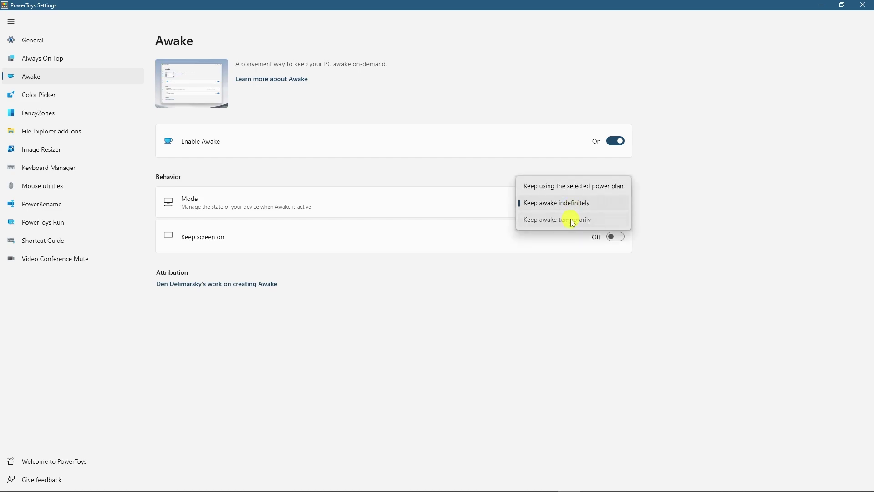
{"action": "left_click", "coordinate": [572, 220]}
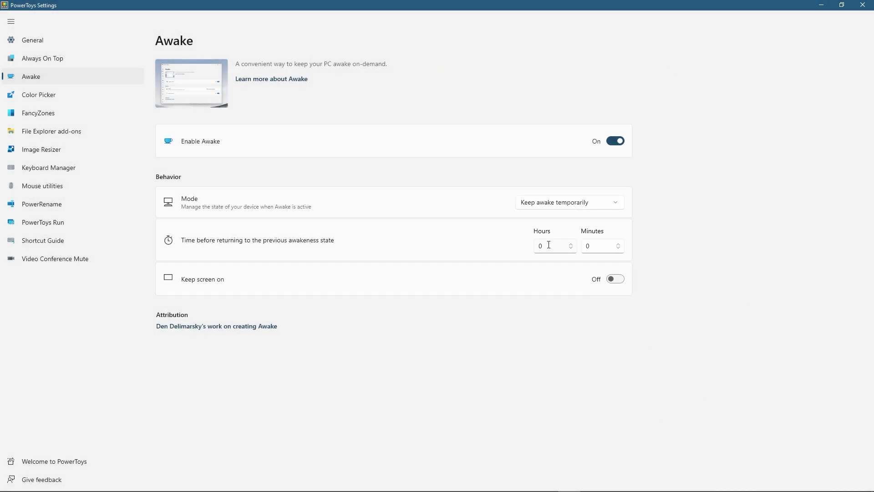
{"action": "double_click", "coordinate": [564, 244]}
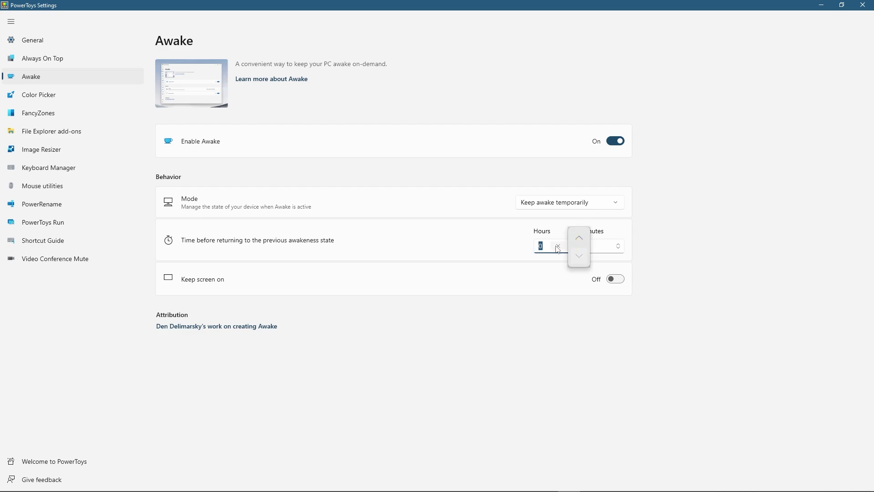
{"action": "type", "text": "2"}
{"action": "left_click", "coordinate": [509, 248]}
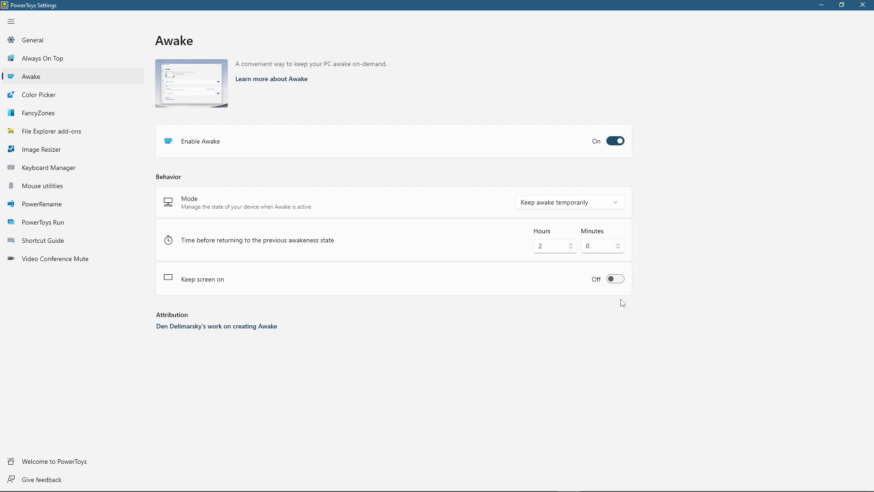
{"action": "left_click", "coordinate": [614, 280]}
{"action": "left_click", "coordinate": [615, 280]}
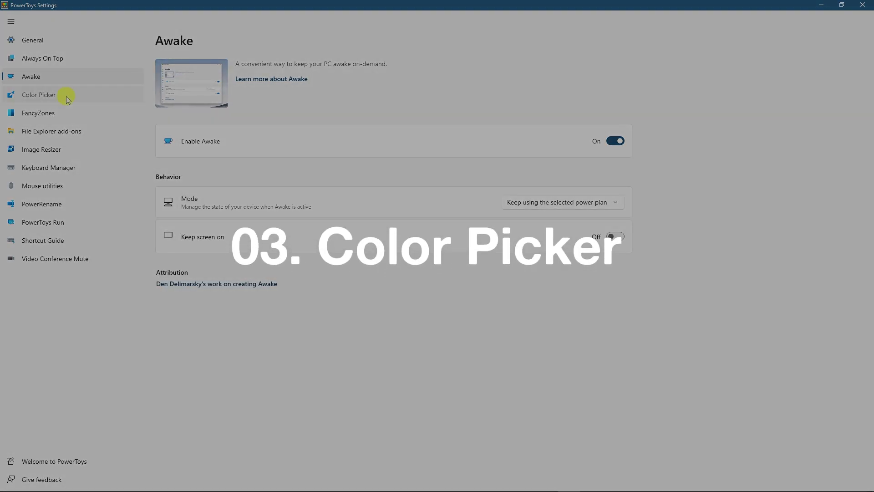
Open Color Picker settings and inspect the Win+Shift+C shortcut without changing it.
{"action": "left_click", "coordinate": [67, 100]}
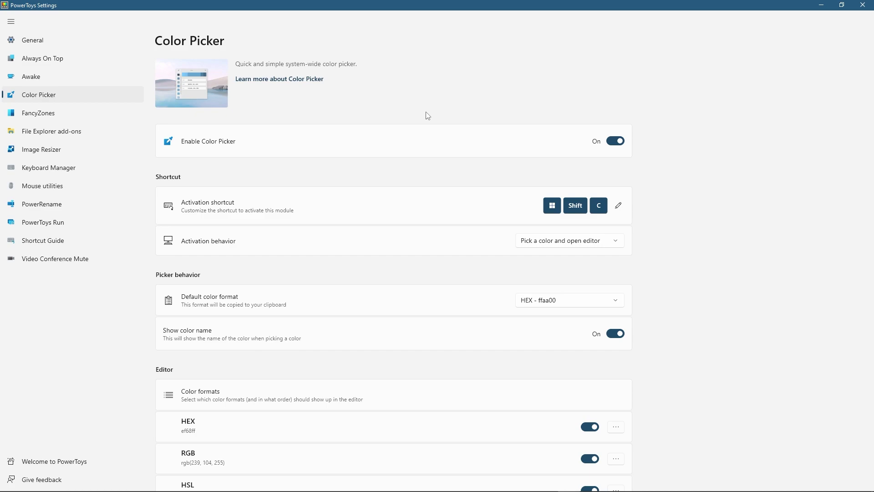
{"action": "left_click", "coordinate": [618, 206]}
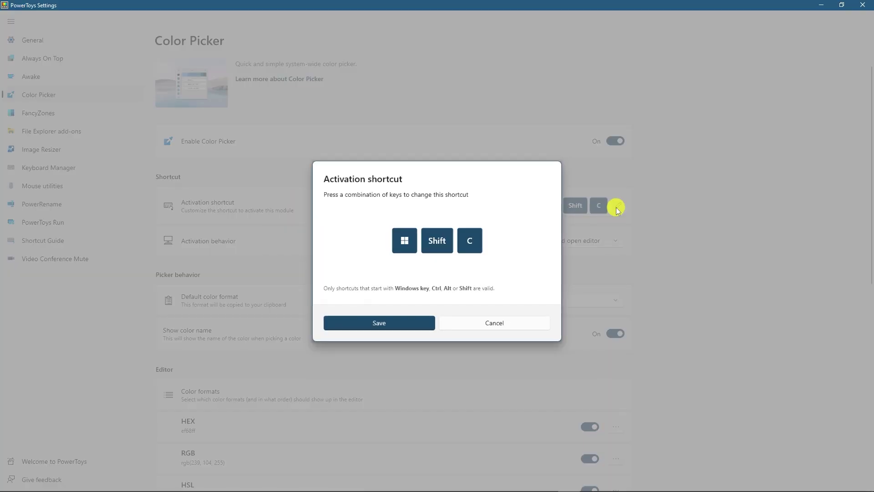
{"action": "left_click", "coordinate": [487, 323]}
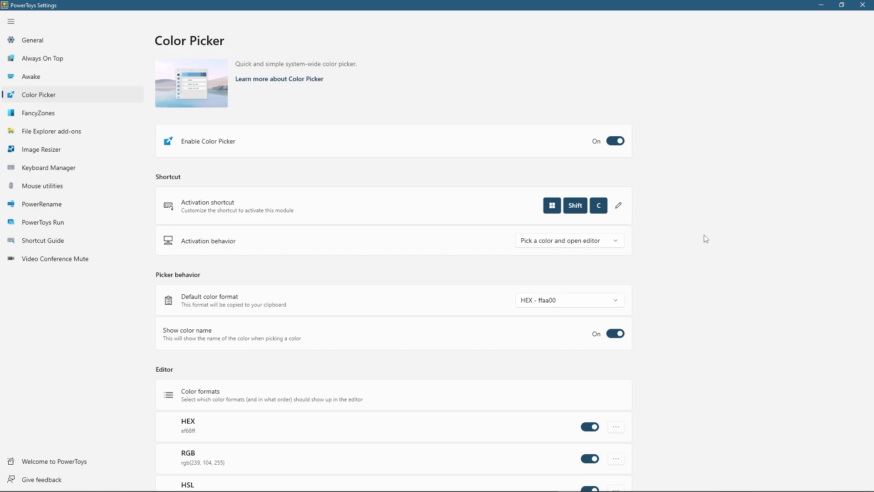
Keep HEX as the default colour format and switch on the CMYK colour format.
{"action": "left_click", "coordinate": [583, 300]}
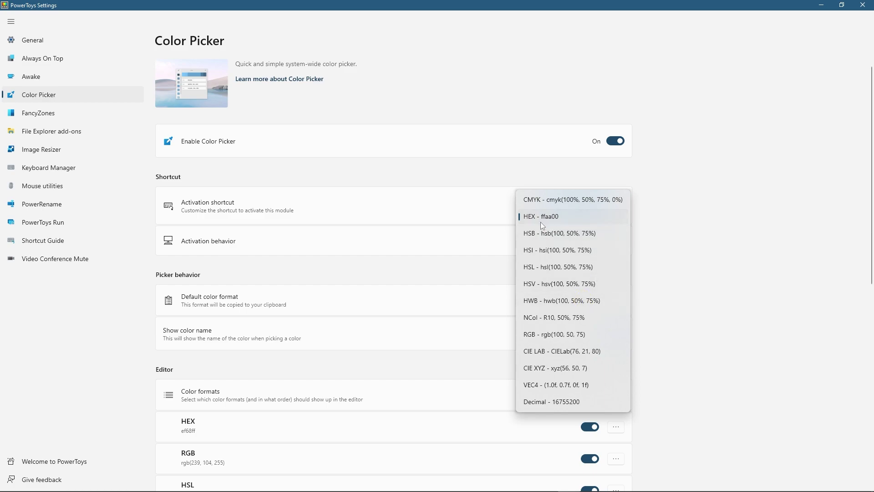
{"action": "left_click", "coordinate": [561, 220]}
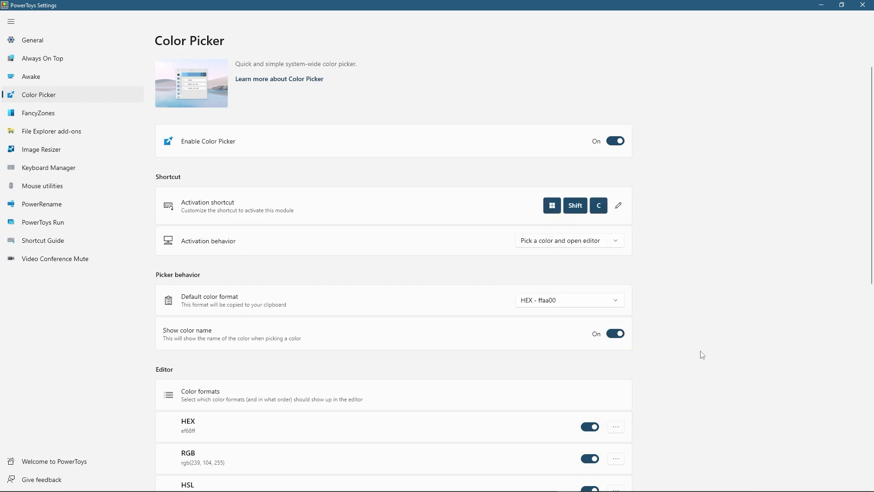
{"action": "scroll", "coordinate": [702, 355], "scroll_direction": "down", "scroll_amount": 2}
{"action": "scroll", "coordinate": [699, 353], "scroll_direction": "down", "scroll_amount": 2}
{"action": "scroll", "coordinate": [691, 346], "scroll_direction": "down", "scroll_amount": 1}
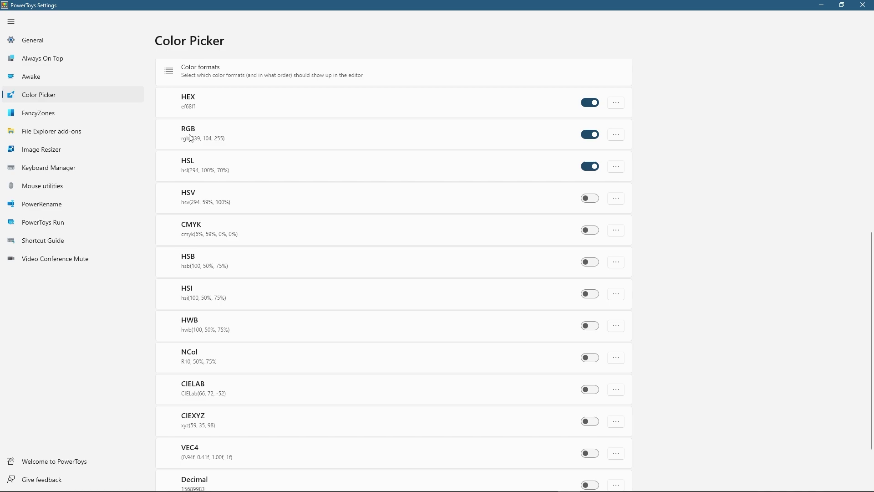
{"action": "left_click", "coordinate": [166, 139]}
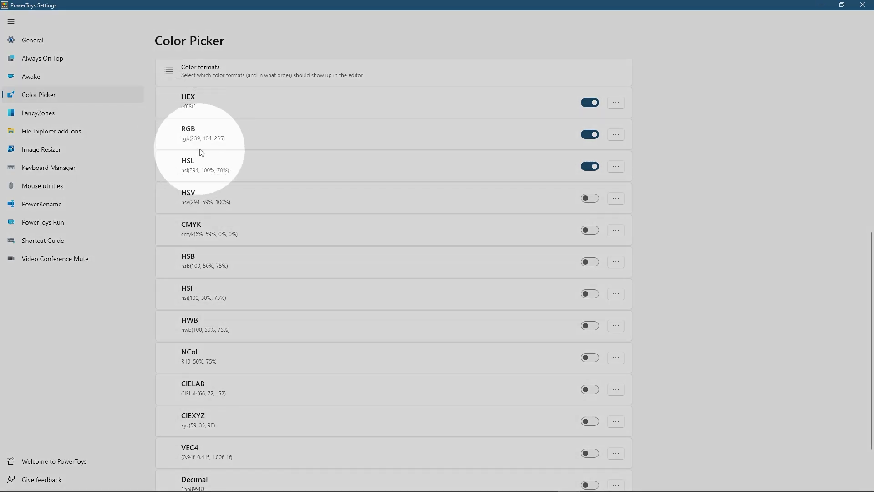
{"action": "left_click", "coordinate": [200, 152]}
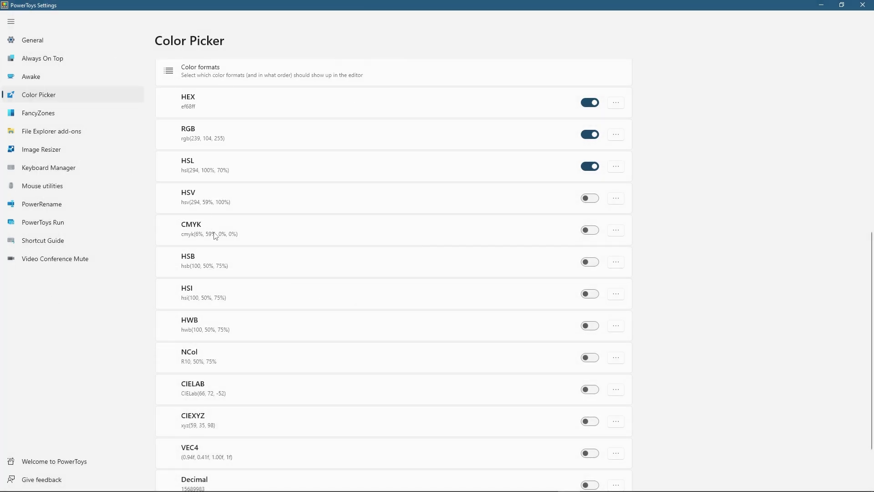
{"action": "key", "text": "ctrl"}
{"action": "key", "text": "ctrl"}
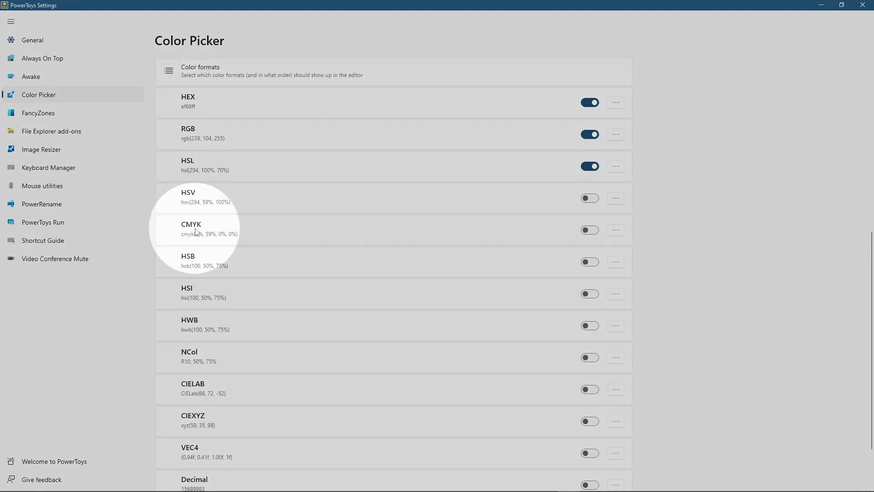
{"action": "left_click", "coordinate": [590, 230]}
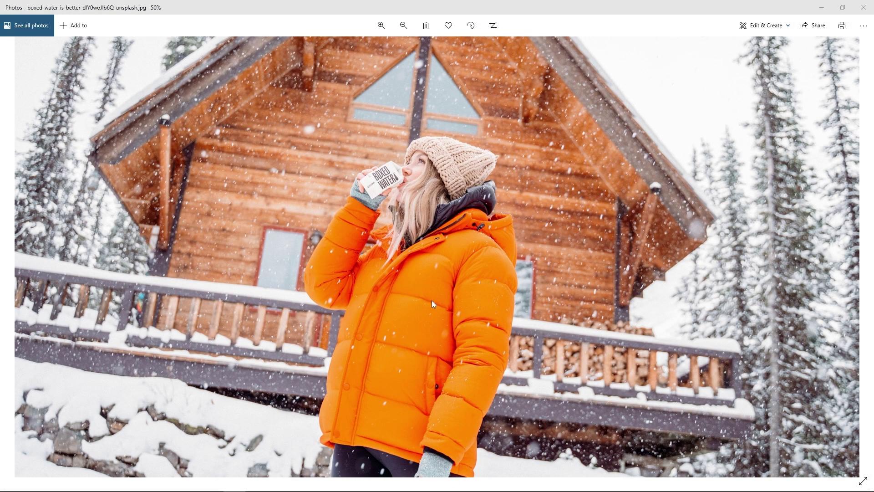
Activate Color Picker with Win+Shift+C over the snowy photo.
{"action": "key", "text": "super+shift+c"}
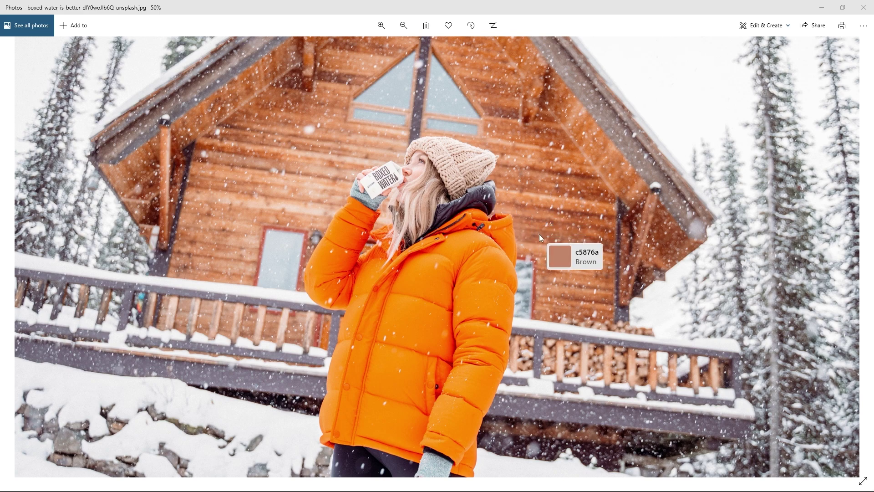
Pick the jacket's orange, save lighter and darker shades, and select an earlier history colour.
{"action": "left_click", "coordinate": [494, 261]}
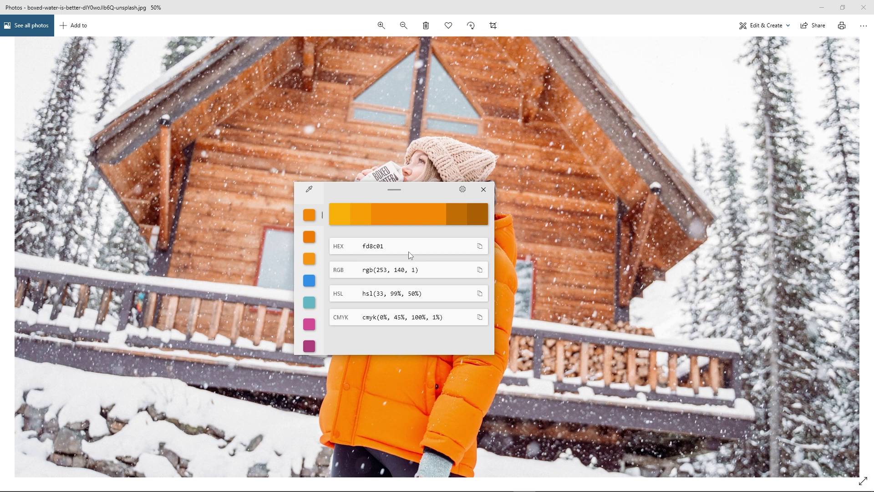
{"action": "left_click", "coordinate": [366, 220]}
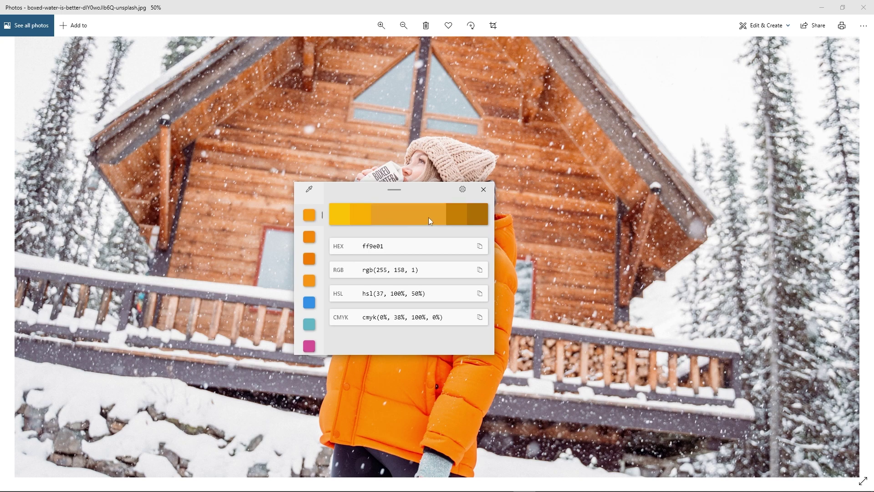
{"action": "left_click", "coordinate": [454, 216]}
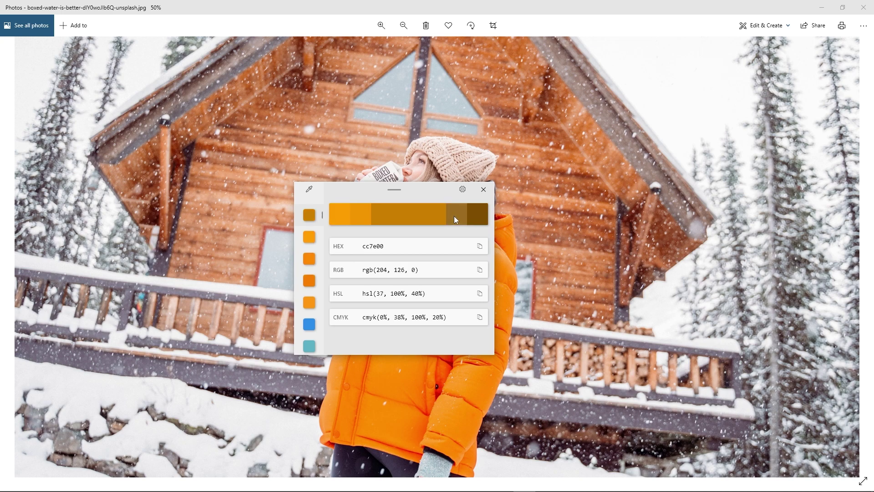
{"action": "left_click", "coordinate": [311, 305]}
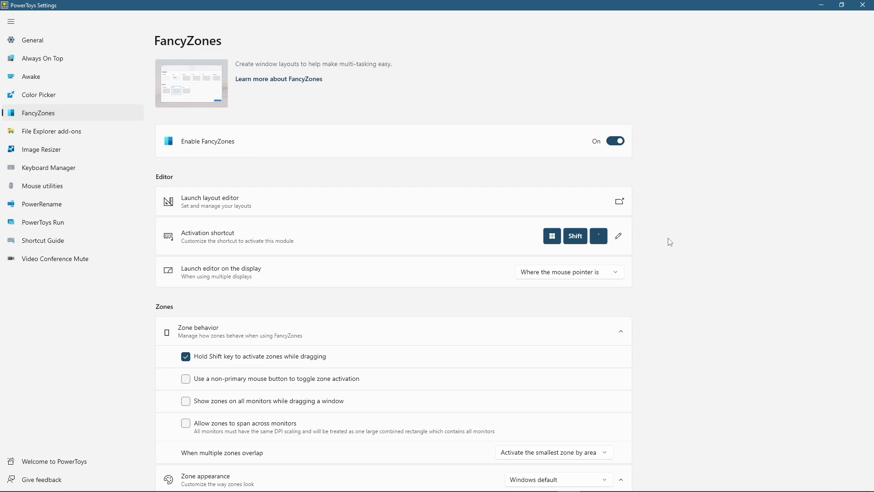
Preview the FancyZones layout editor, snap the settings window into the centre zone, and re-maximize it.
{"action": "left_click", "coordinate": [210, 209]}
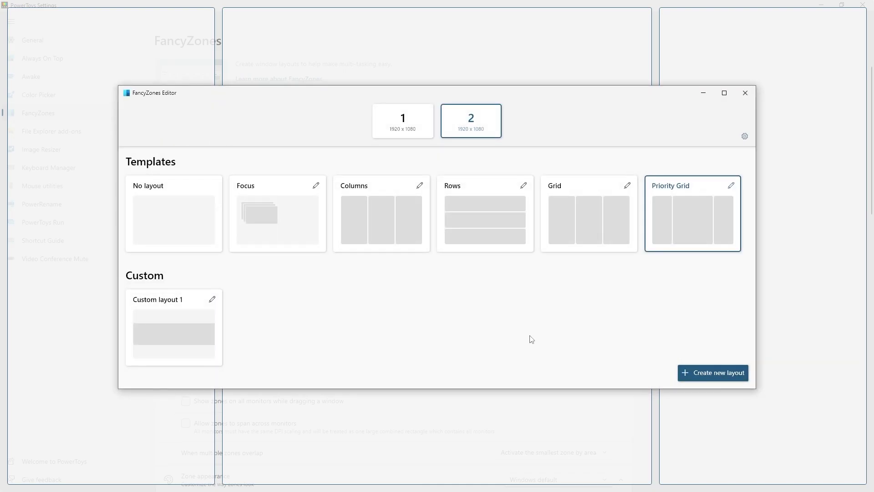
{"action": "left_click", "coordinate": [746, 94]}
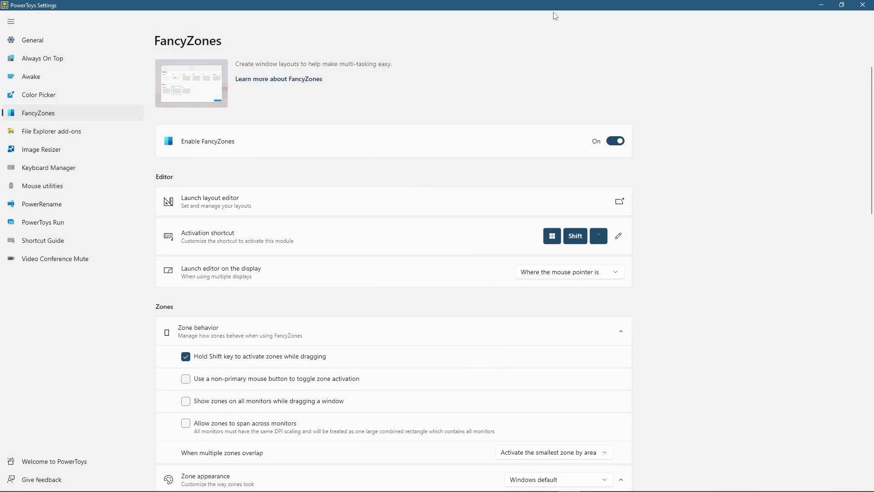
{"action": "mouse_move", "coordinate": [554, 11]}
{"action": "left_mouse_down"}
{"action": "mouse_move", "coordinate": [502, 48]}
{"action": "mouse_move", "coordinate": [673, 15]}
{"action": "left_mouse_up"}
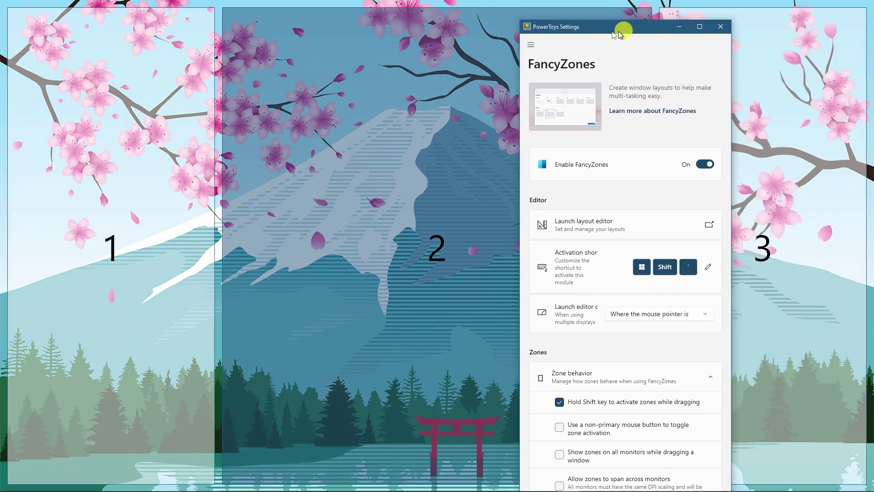
{"action": "left_click_drag", "start_coordinate": [764, 22], "coordinate": [534, 31]}
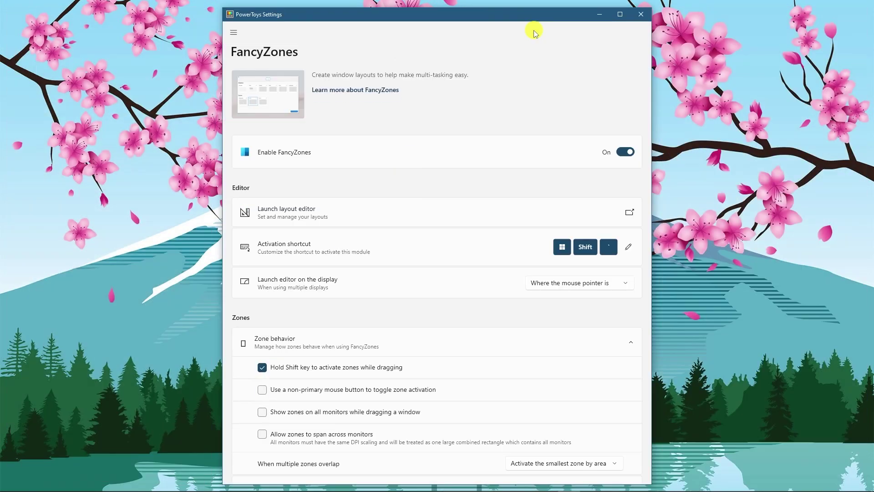
{"action": "double_click", "coordinate": [471, 19]}
{"action": "scroll", "coordinate": [738, 322], "scroll_direction": "down", "scroll_amount": 2}
{"action": "scroll", "coordinate": [740, 322], "scroll_direction": "down", "scroll_amount": 3}
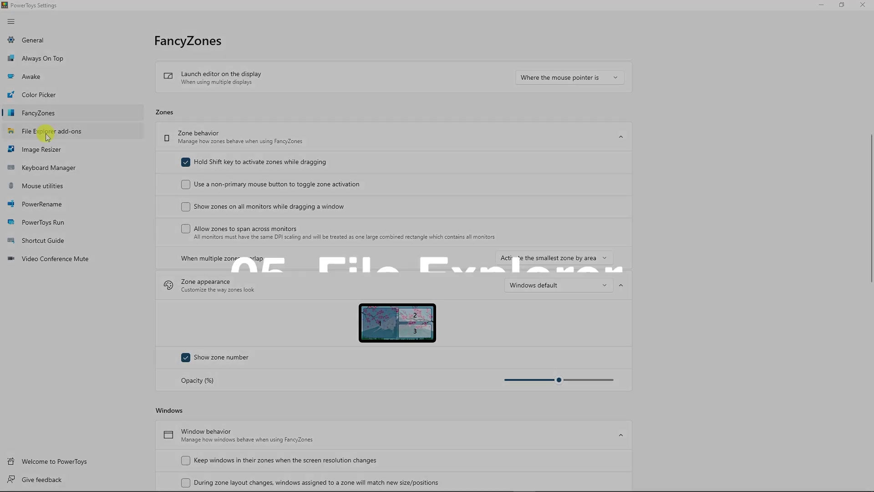
Review the File Explorer add-ons preview handlers, then switch to the PREVIEW folder window.
{"action": "left_click", "coordinate": [47, 137]}
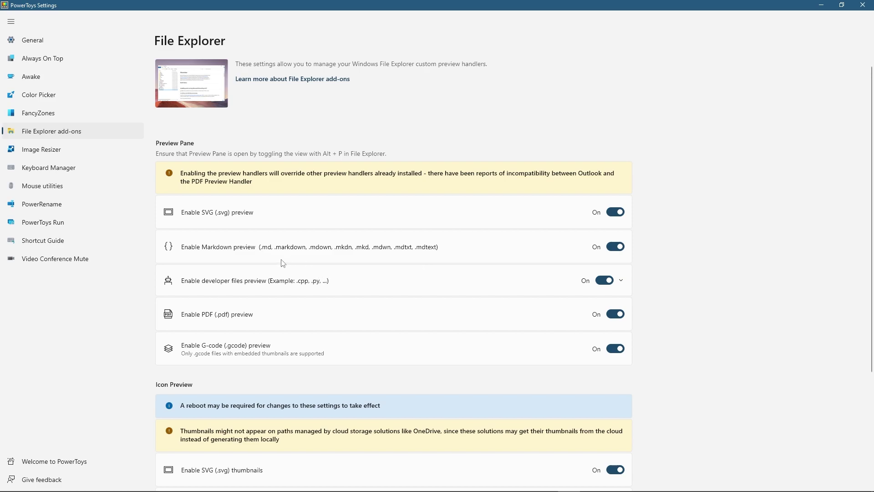
{"action": "left_click", "coordinate": [268, 250]}
{"action": "scroll", "coordinate": [482, 343], "scroll_direction": "down", "scroll_amount": 5}
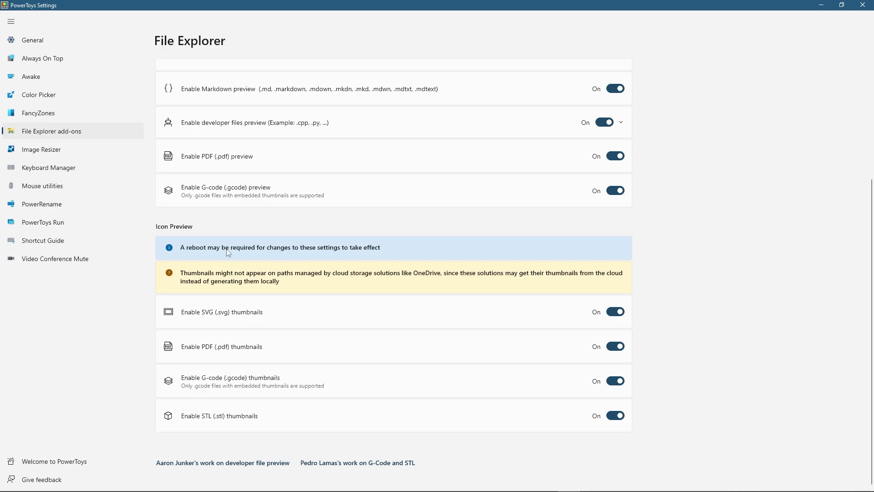
{"action": "left_click", "coordinate": [177, 227]}
{"action": "key", "text": "ctrl"}
{"action": "key", "text": "ctrl"}
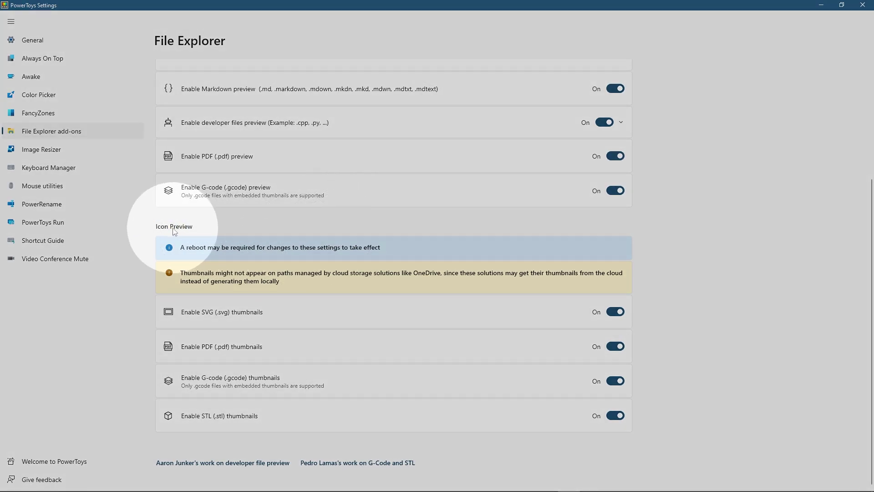
{"action": "key", "text": "ctrl"}
{"action": "key", "text": "ctrl"}
{"action": "key", "text": "alt+Tab"}
{"action": "key", "text": "alt+Tab"}
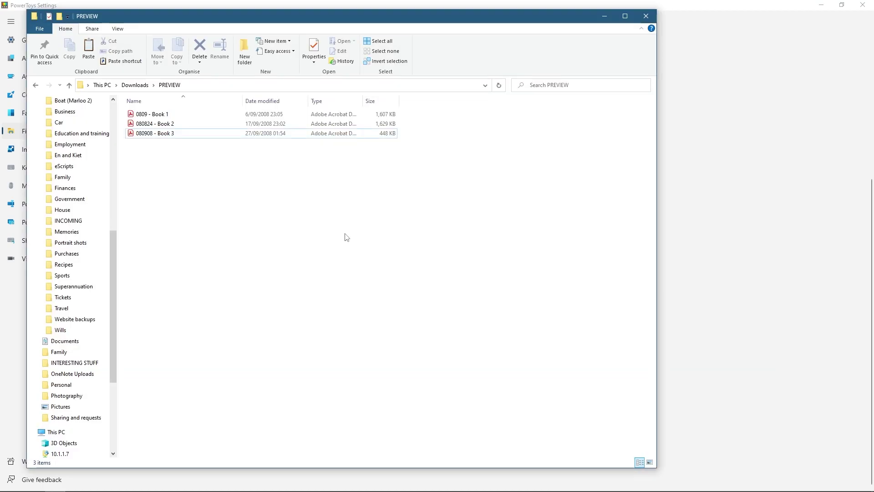
Show the PREVIEW PDFs as large thumbnails, preview 080908 - Book 3, then close Explorer.
{"action": "left_click", "coordinate": [650, 463]}
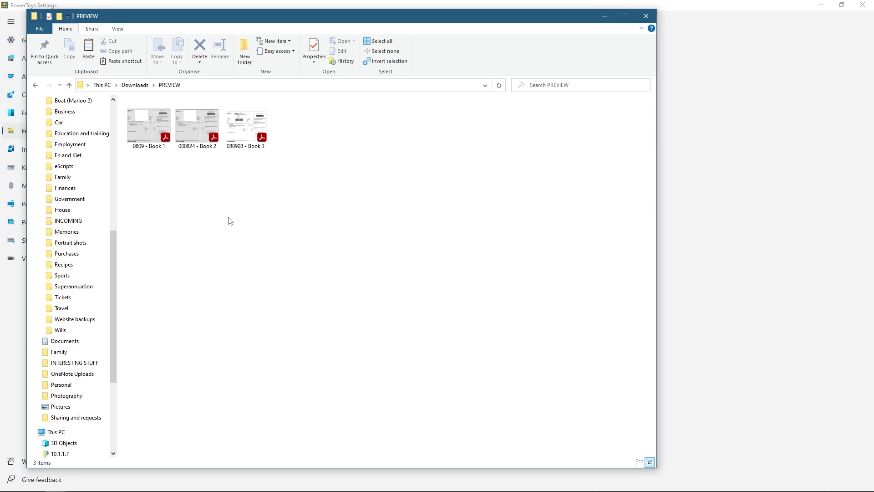
{"action": "key", "text": "alt+p"}
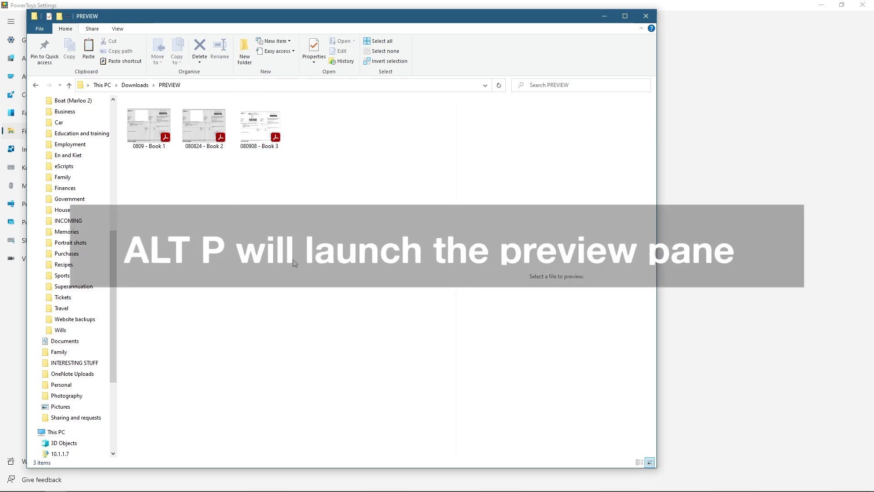
{"action": "left_click", "coordinate": [251, 127]}
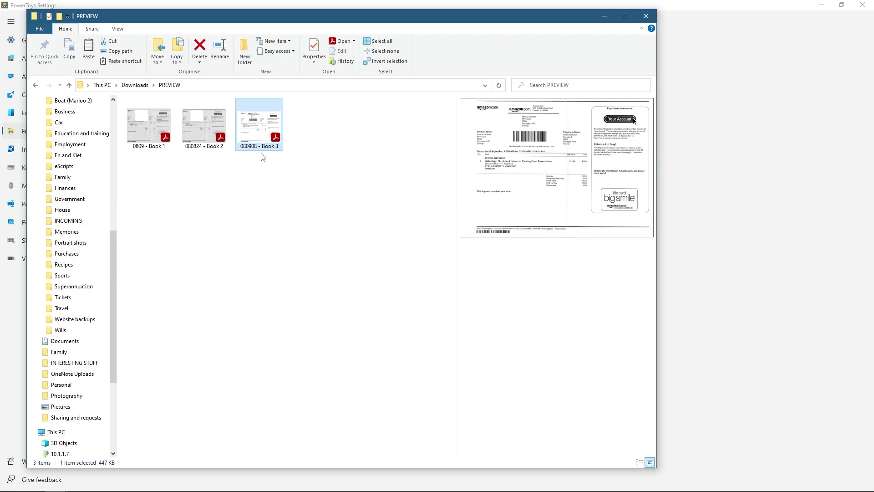
{"action": "key", "text": "alt+F4"}
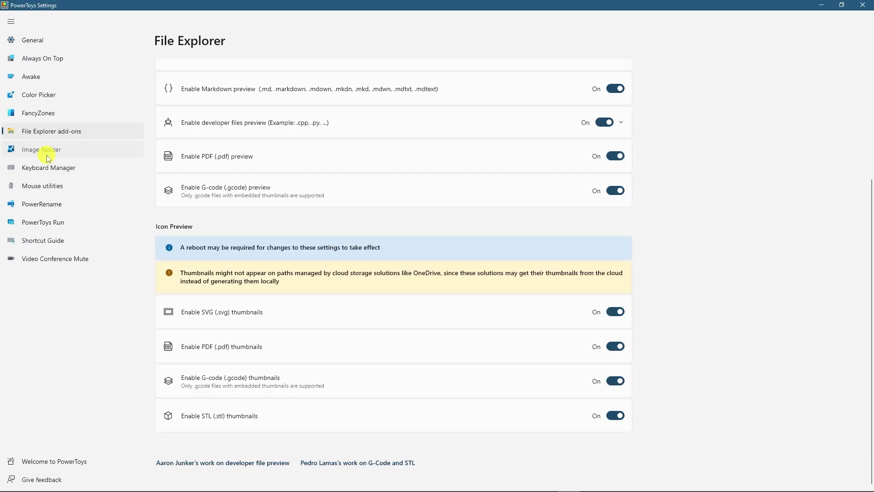
Review the Image Resizer page's Small, Medium, Large and Phone presets and encoding settings.
{"action": "left_click", "coordinate": [48, 159]}
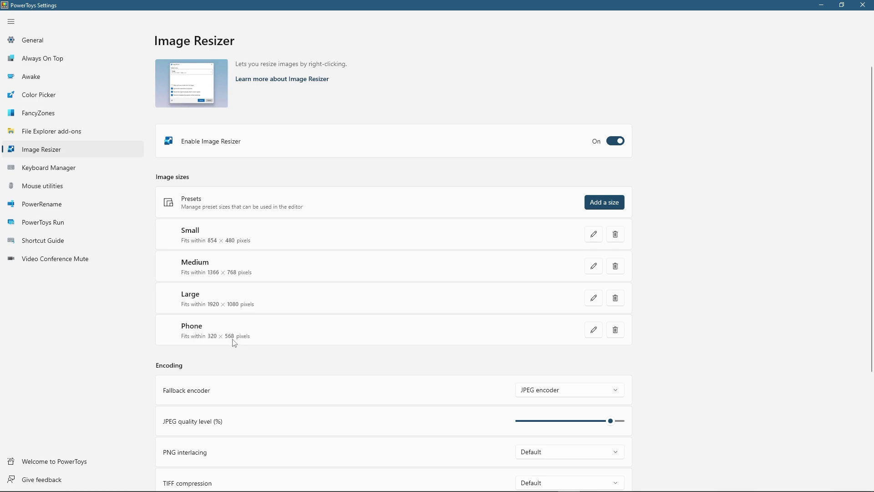
{"action": "key", "text": "ctrl"}
{"action": "key", "text": "ctrl"}
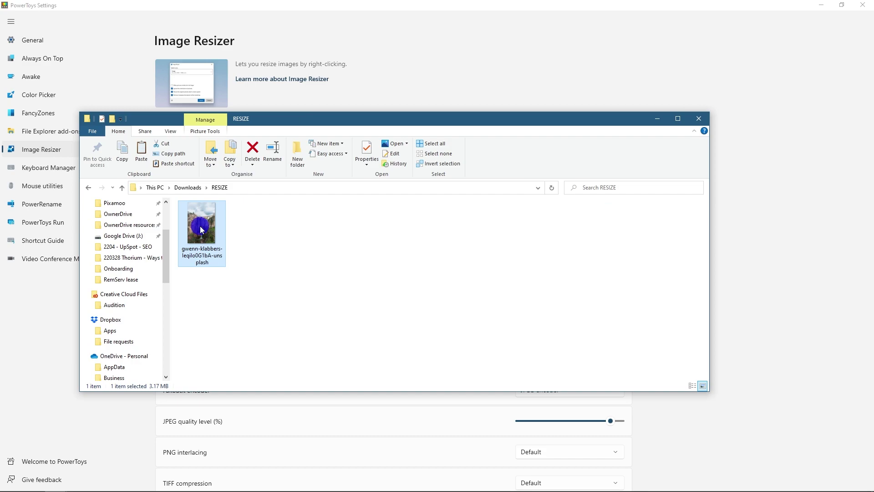
Resize the RESIZE folder photo with the Medium preset, leaving metadata and shrink-only options unticked.
{"action": "right_click", "coordinate": [200, 226]}
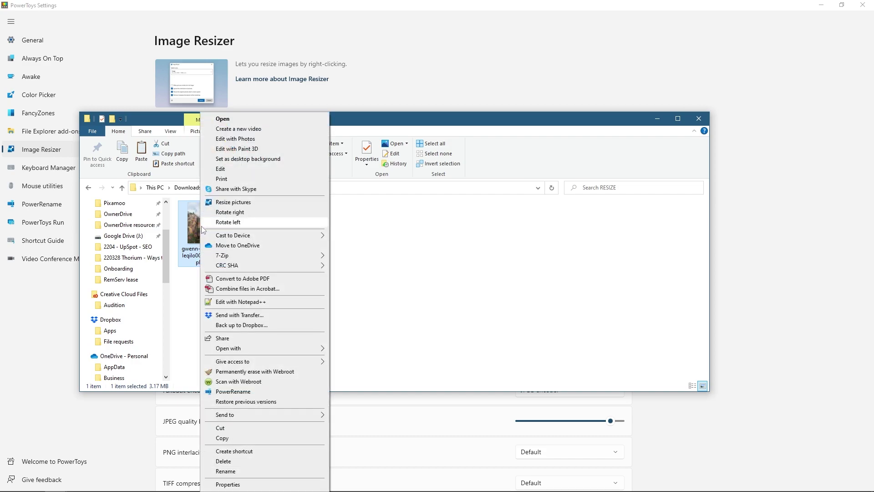
{"action": "left_click", "coordinate": [239, 204]}
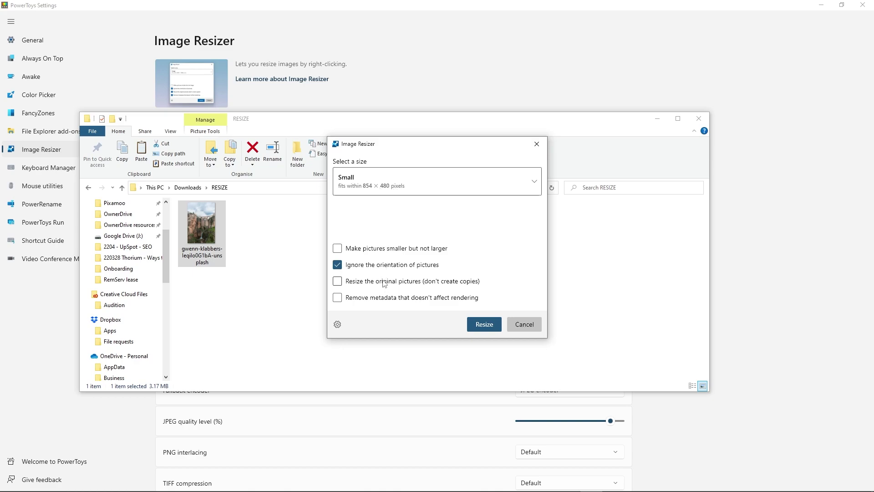
{"action": "left_click", "coordinate": [384, 298]}
{"action": "left_click", "coordinate": [384, 298]}
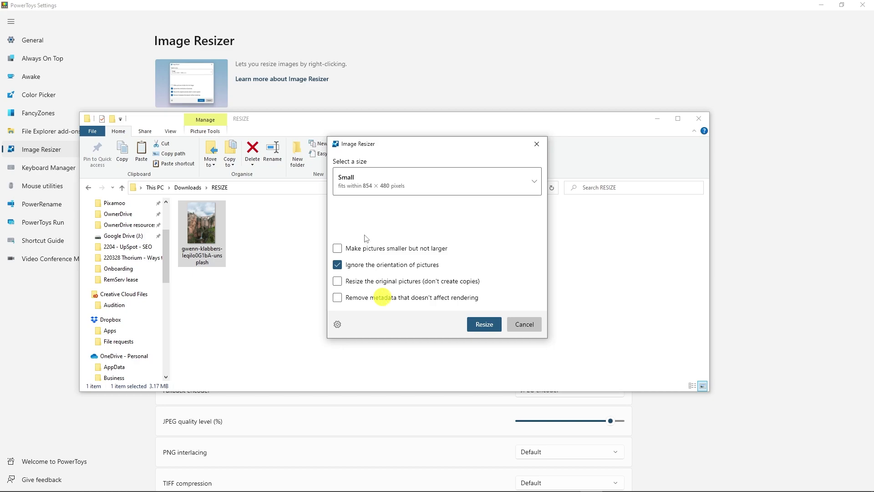
{"action": "left_click", "coordinate": [369, 250]}
{"action": "left_click", "coordinate": [371, 249]}
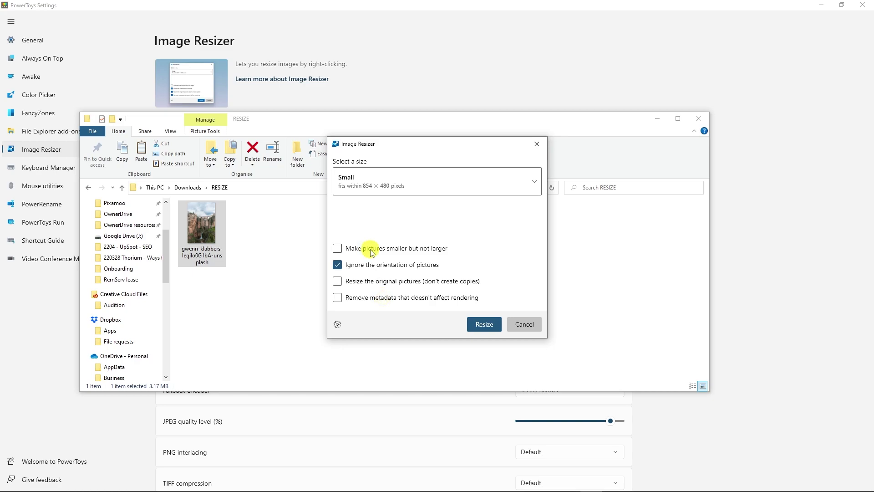
{"action": "left_click", "coordinate": [393, 190]}
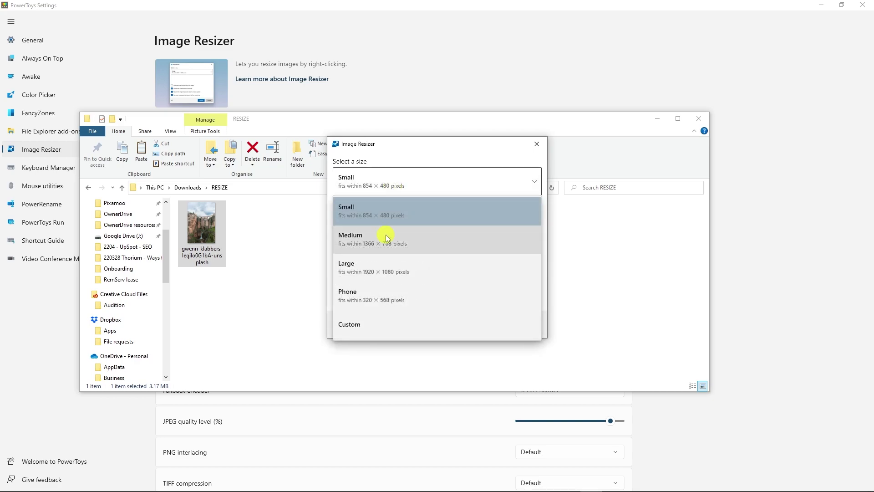
{"action": "left_click", "coordinate": [385, 235]}
{"action": "left_click", "coordinate": [478, 324]}
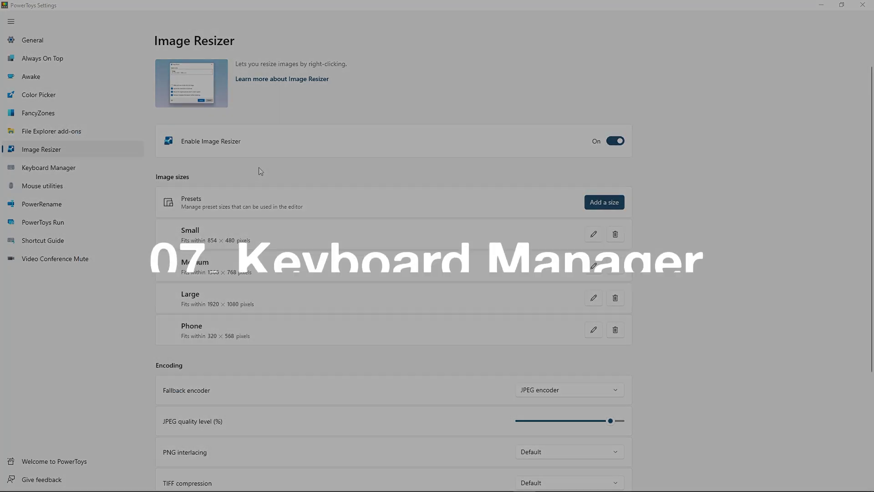
Open the Keyboard Manager page and its Remap keys editor.
{"action": "left_click", "coordinate": [92, 169]}
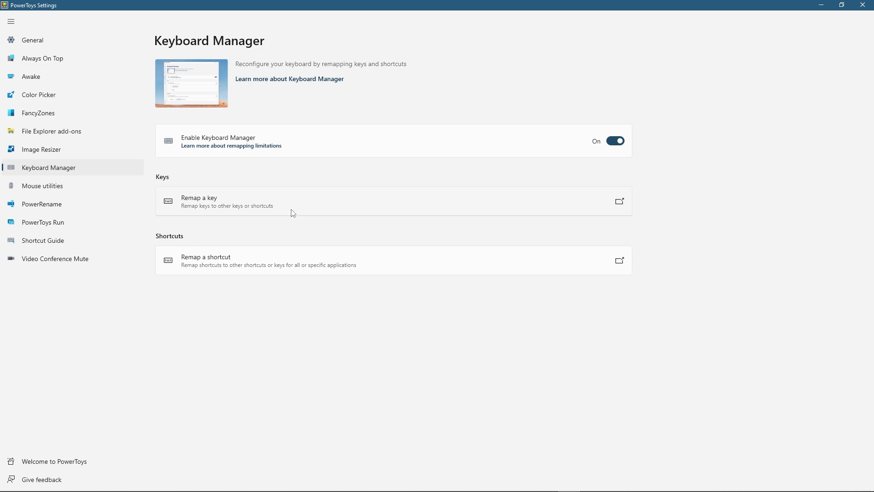
{"action": "left_click", "coordinate": [295, 198]}
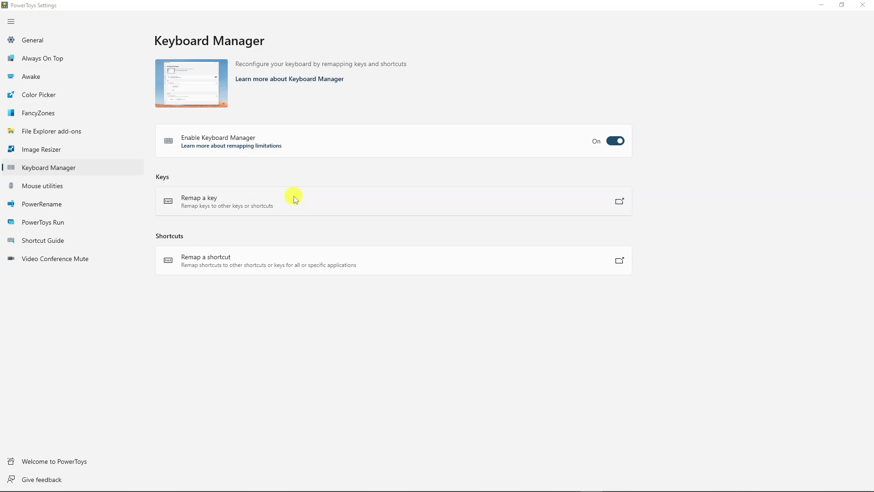
Map the physical D key to Left Shift+8 and save despite the reassignment warning.
{"action": "left_click", "coordinate": [270, 226]}
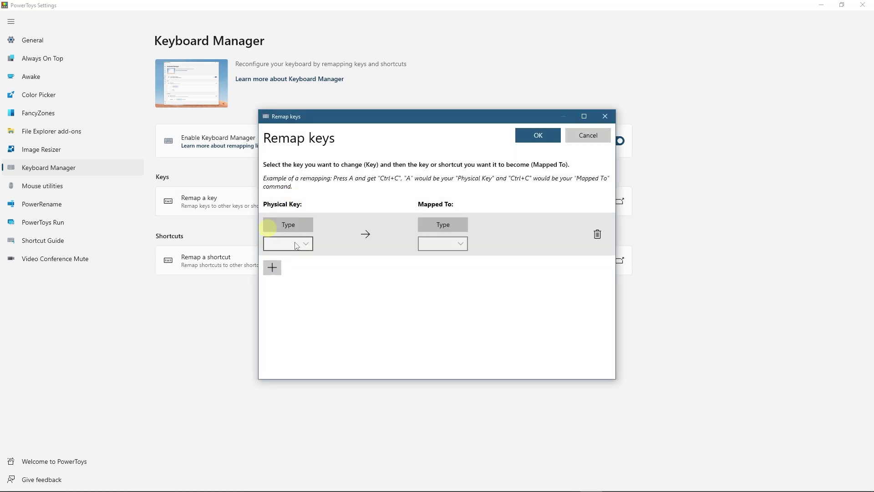
{"action": "left_click", "coordinate": [268, 229]}
{"action": "key", "text": "shift"}
{"action": "key", "text": "d"}
{"action": "left_click", "coordinate": [400, 291]}
{"action": "left_click", "coordinate": [438, 226]}
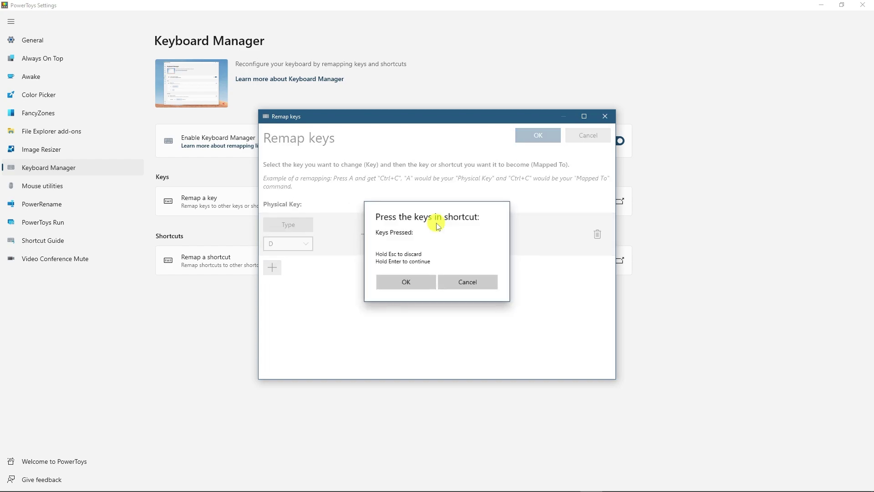
{"action": "key", "text": "shift"}
{"action": "key", "text": "shift+8"}
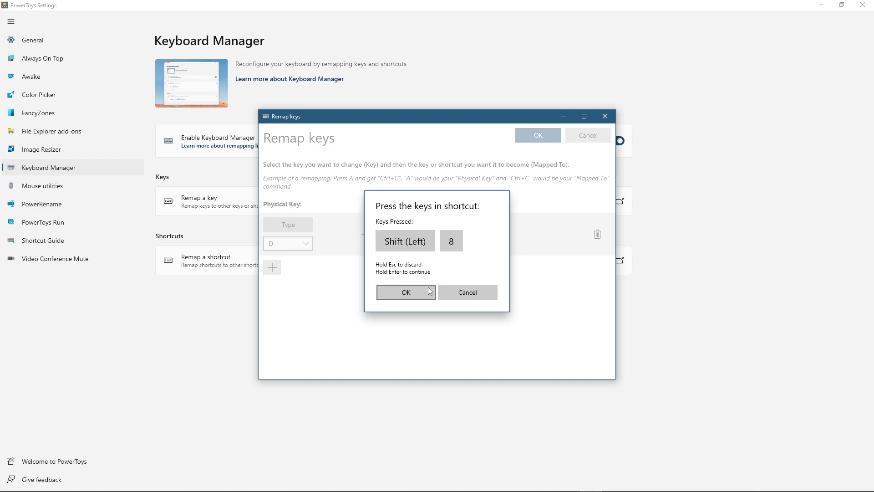
{"action": "left_click", "coordinate": [427, 292]}
{"action": "left_click", "coordinate": [526, 137]}
{"action": "left_click", "coordinate": [383, 274]}
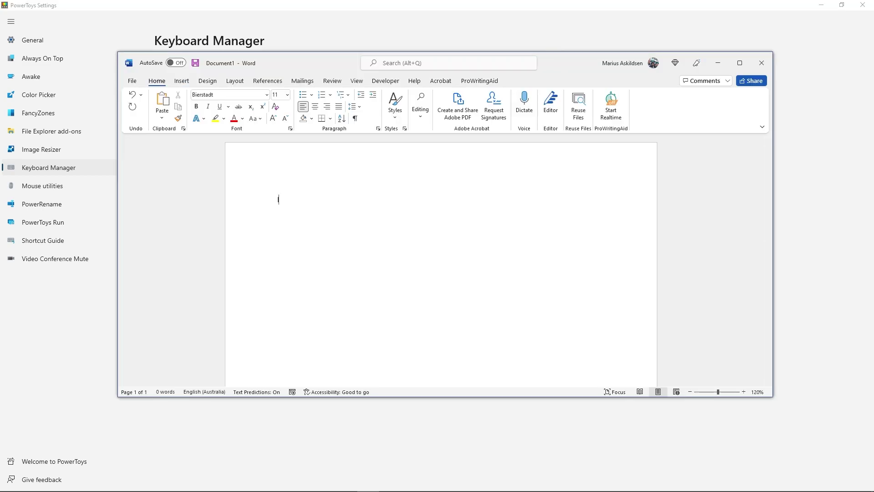
{"action": "type", "text": "I'm going to*uck of"}
Test the remapped D key in Word, then close the document without saving.
{"action": "key", "text": "BackSpace"}
{"action": "key", "text": "BackSpace"}
{"action": "type", "text": "off row!"}
{"action": "left_click", "coordinate": [761, 63]}
{"action": "left_click", "coordinate": [437, 267]}
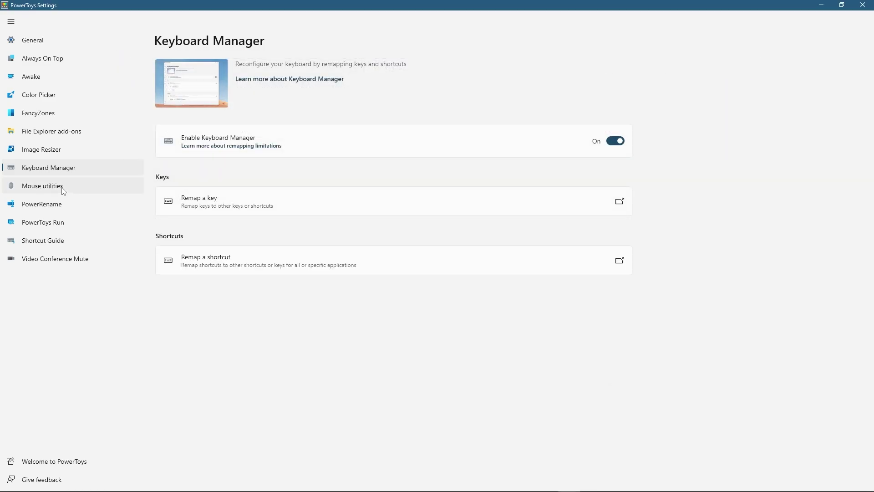
Trigger Find My Mouse with double Ctrl and keep its Left Control twice activation.
{"action": "key", "text": "ctrl"}
{"action": "key", "text": "ctrl"}
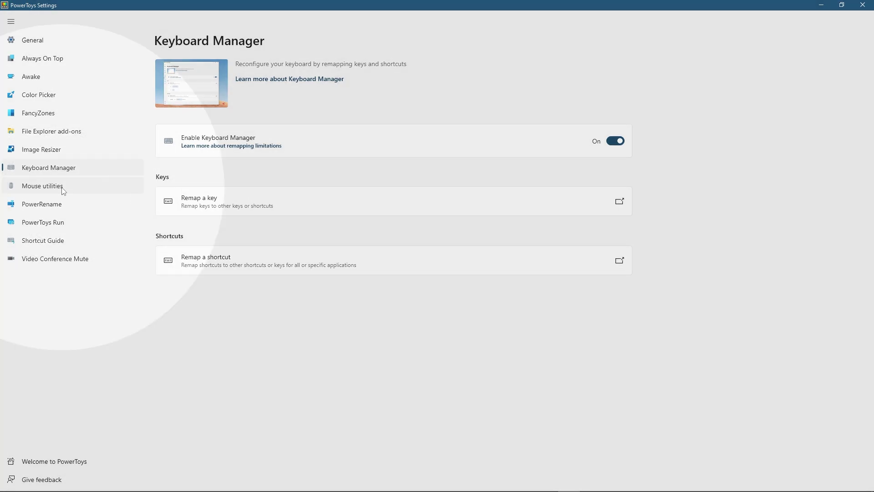
{"action": "left_click", "coordinate": [205, 181]}
{"action": "left_click", "coordinate": [71, 187]}
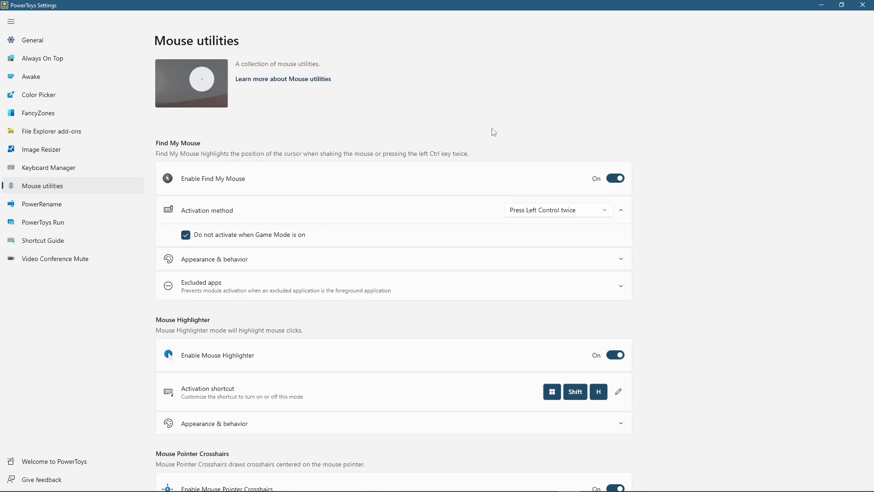
{"action": "key", "text": "ctrl"}
{"action": "key", "text": "ctrl"}
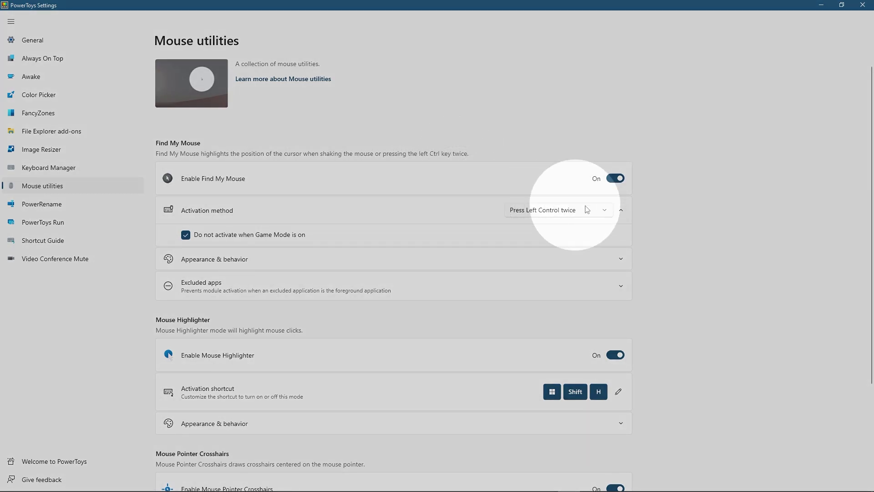
{"action": "left_click", "coordinate": [547, 218]}
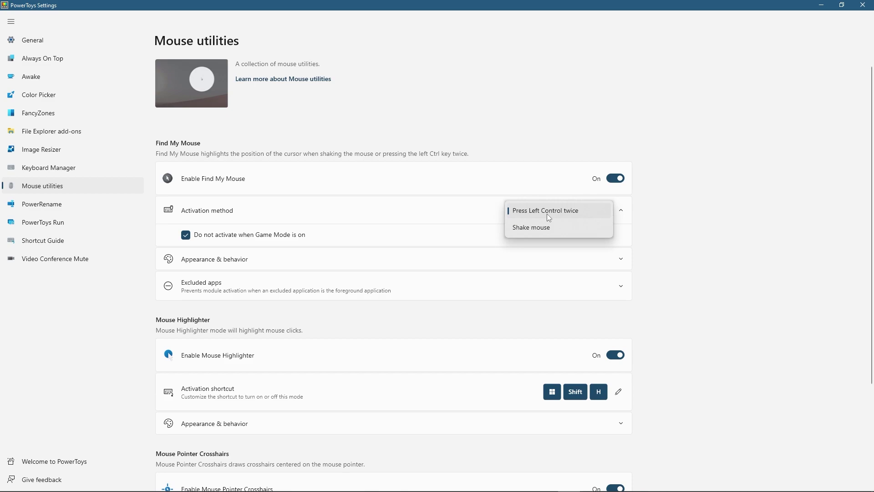
{"action": "left_click", "coordinate": [547, 214]}
{"action": "scroll", "coordinate": [428, 269], "scroll_direction": "down", "scroll_amount": 1}
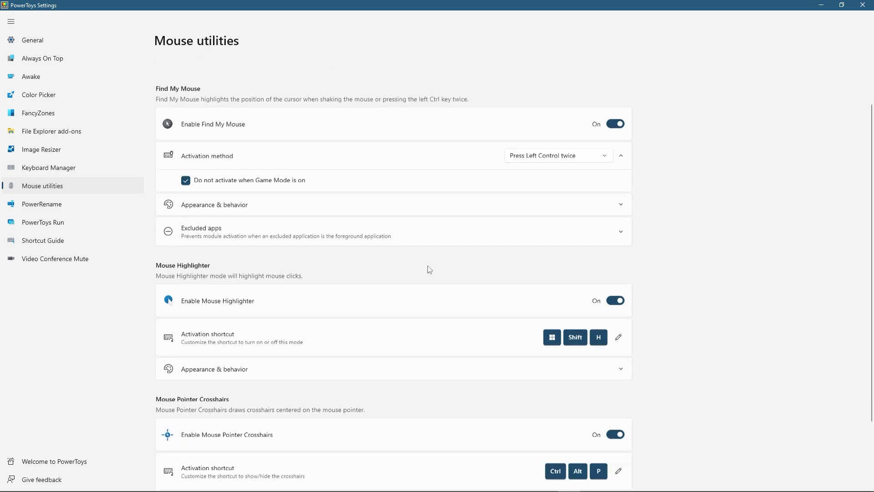
{"action": "scroll", "coordinate": [428, 269], "scroll_direction": "down", "scroll_amount": 1}
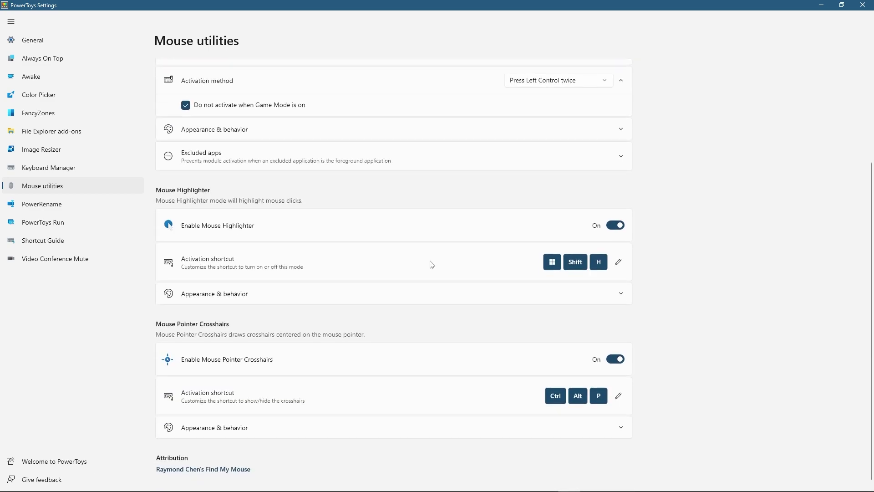
Demonstrate the highlighter click, Find My Mouse spotlight, and Ctrl+Alt+P crosshairs on and off.
{"action": "left_click", "coordinate": [203, 230]}
{"action": "key", "text": "ctrl"}
{"action": "key", "text": "ctrl"}
{"action": "key", "text": "ctrl+alt+p"}
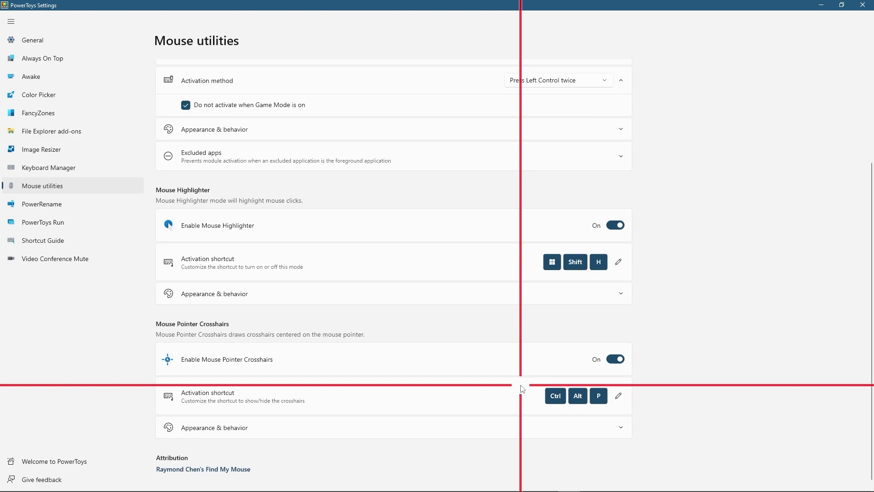
{"action": "key", "text": "ctrl+alt+p"}
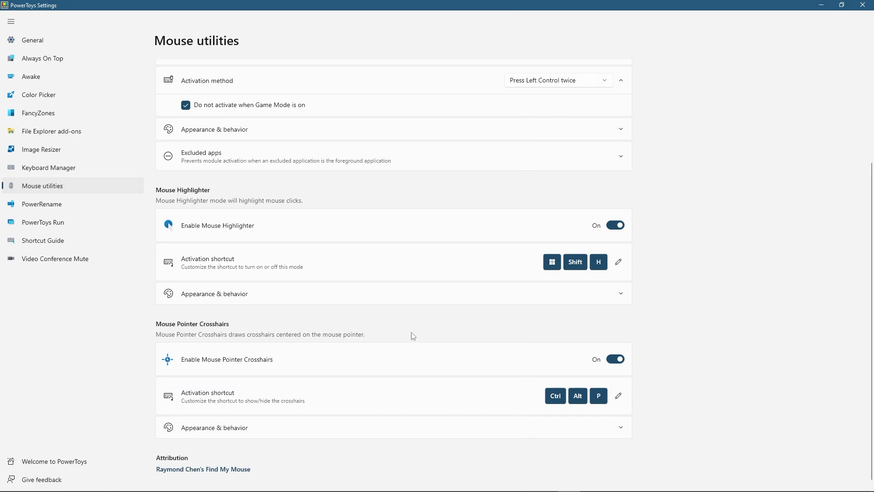
Expand Mouse Highlighter appearance settings and glance at the left-button highlight colour choices.
{"action": "left_click", "coordinate": [356, 293]}
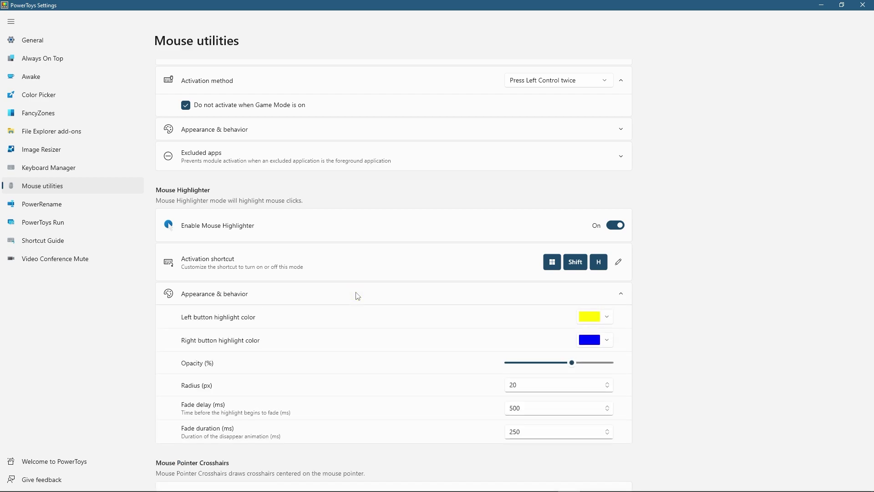
{"action": "left_click", "coordinate": [609, 324]}
{"action": "left_click", "coordinate": [674, 313]}
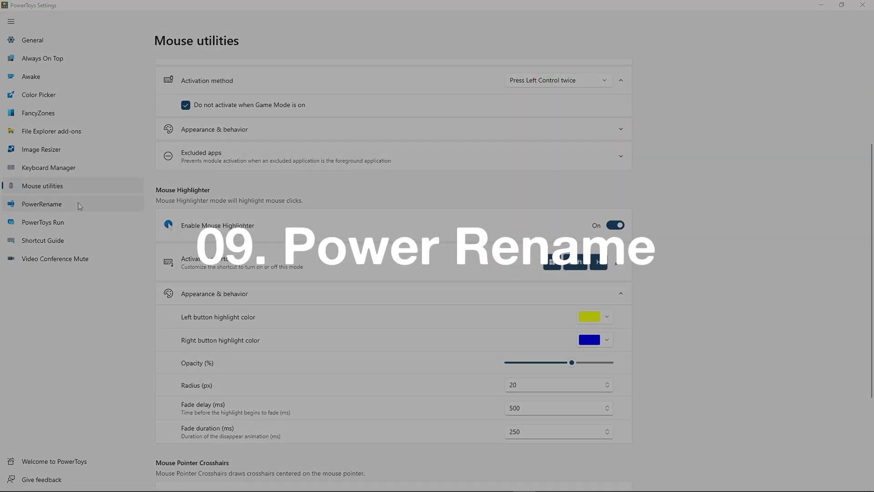
Launch PowerRename on both RESIZE images, searching for img and replacing with image.
{"action": "left_click", "coordinate": [78, 203]}
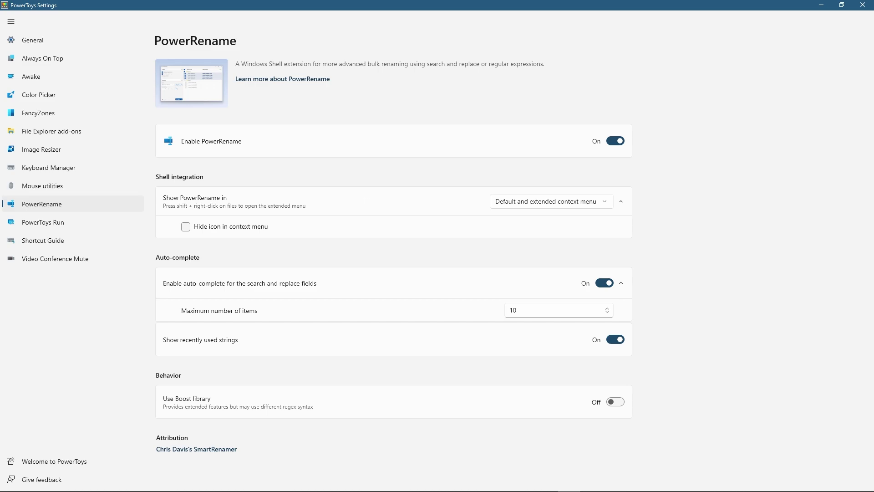
{"action": "key", "text": "alt+Tab"}
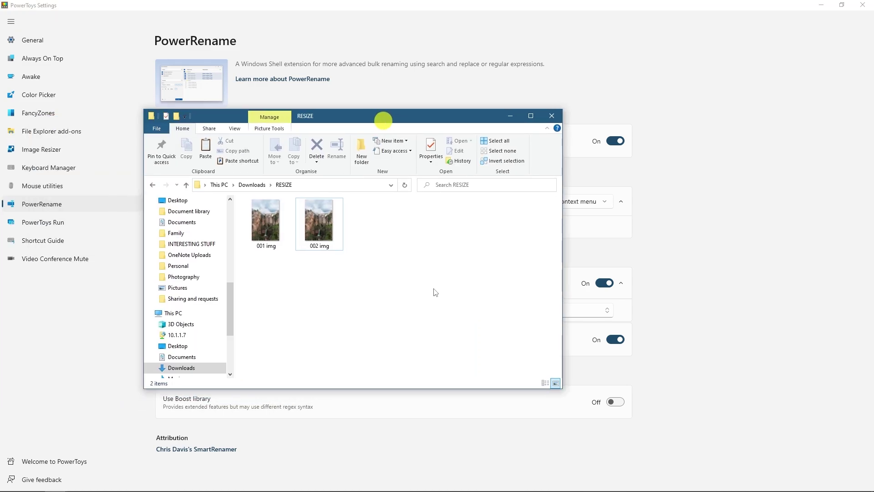
{"action": "left_click_drag", "start_coordinate": [381, 264], "coordinate": [247, 212]}
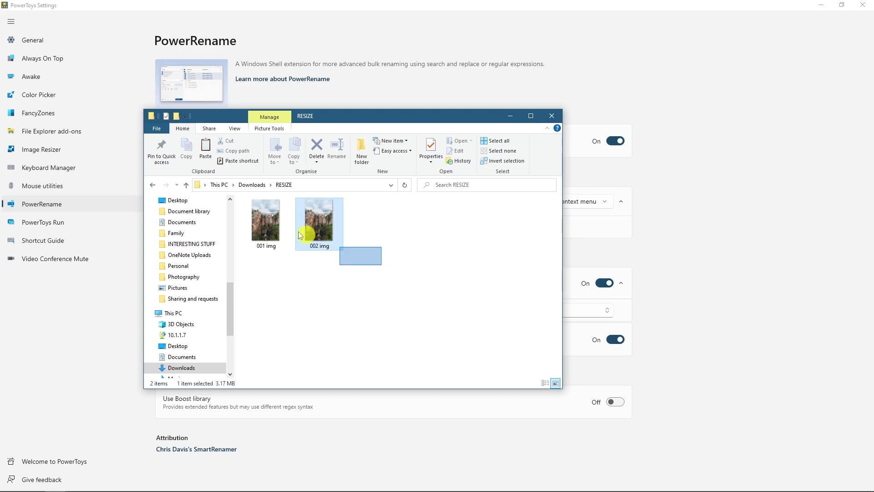
{"action": "right_click", "coordinate": [268, 229]}
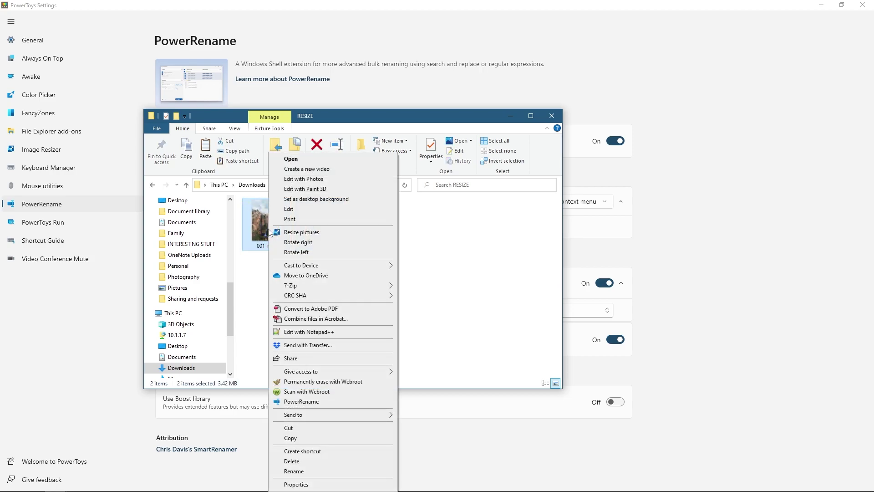
{"action": "left_click", "coordinate": [303, 401]}
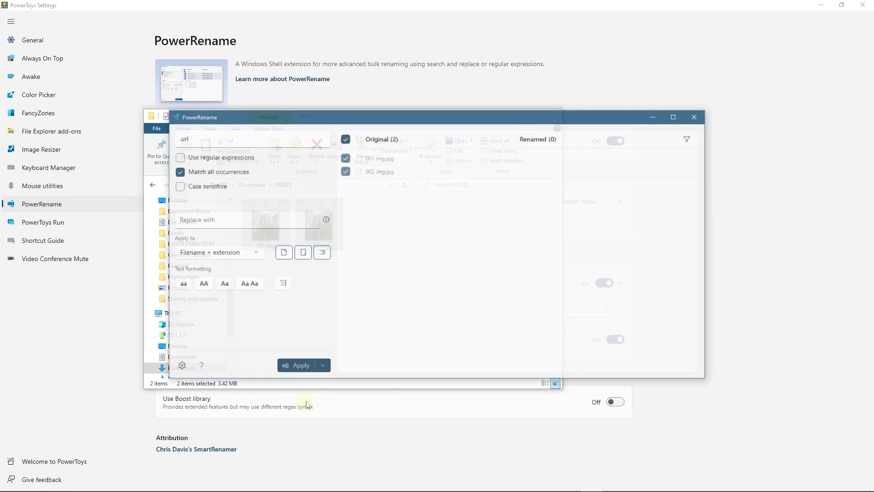
{"action": "left_click", "coordinate": [225, 136]}
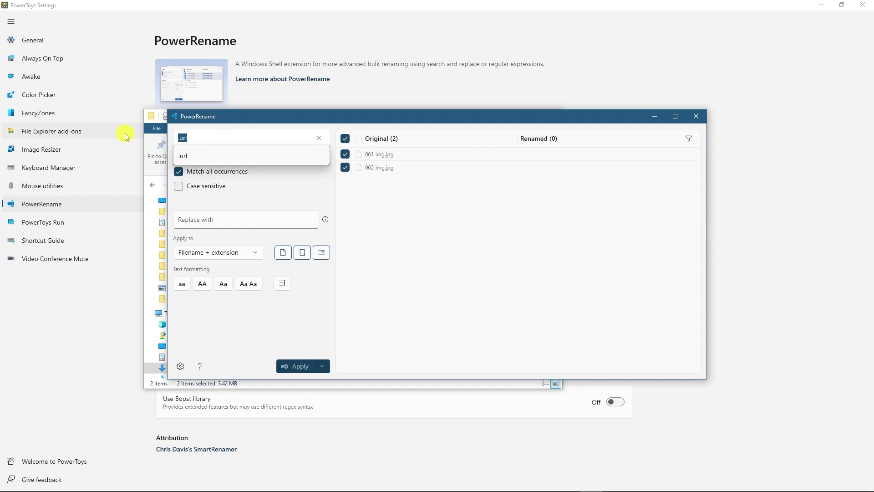
{"action": "type", "text": "img"}
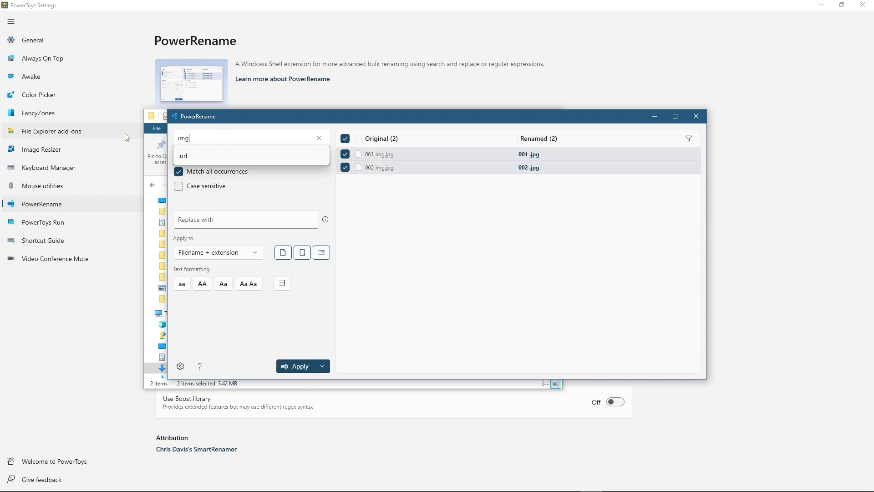
{"action": "left_click", "coordinate": [190, 218]}
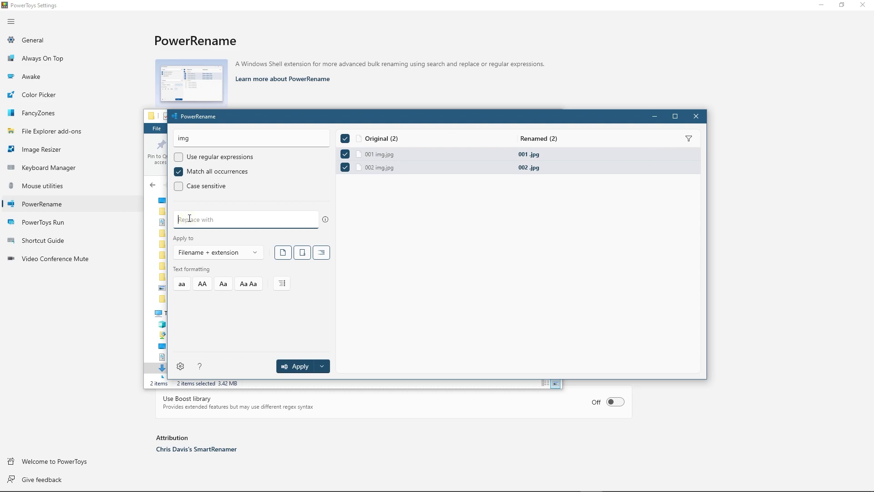
{"action": "type", "text": "image"}
Enable regular expressions in PowerRename and clear the old search text.
{"action": "left_click", "coordinate": [179, 158]}
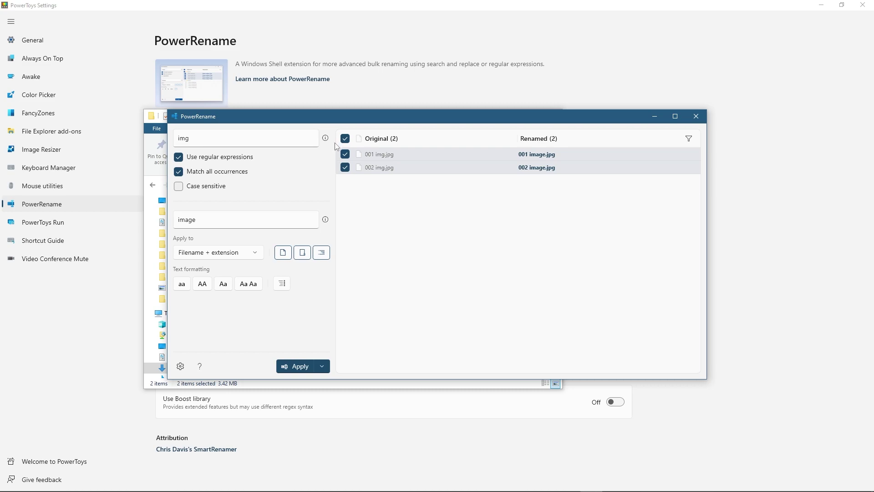
{"action": "double_click", "coordinate": [252, 141]}
{"action": "key", "text": "BackSpace"}
{"action": "left_click", "coordinate": [300, 184]}
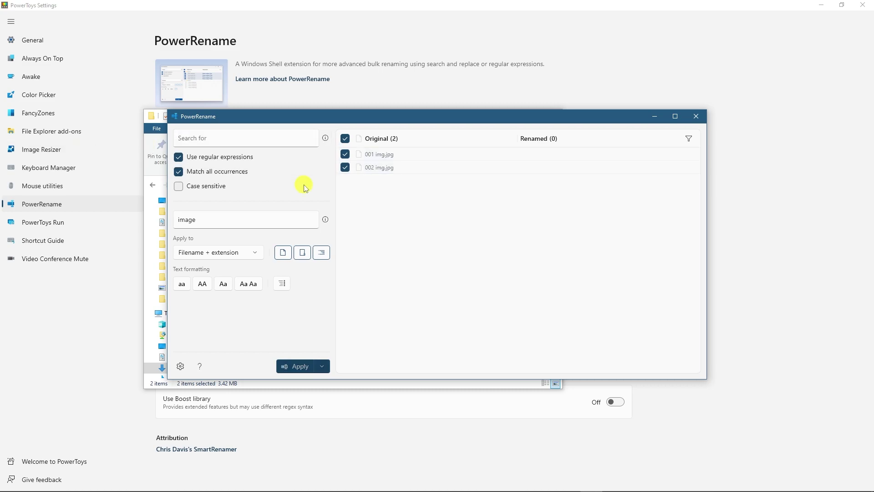
Consult the RegEx help, then search for ^ with 'image ' replacement on filenames only.
{"action": "left_click", "coordinate": [325, 141]}
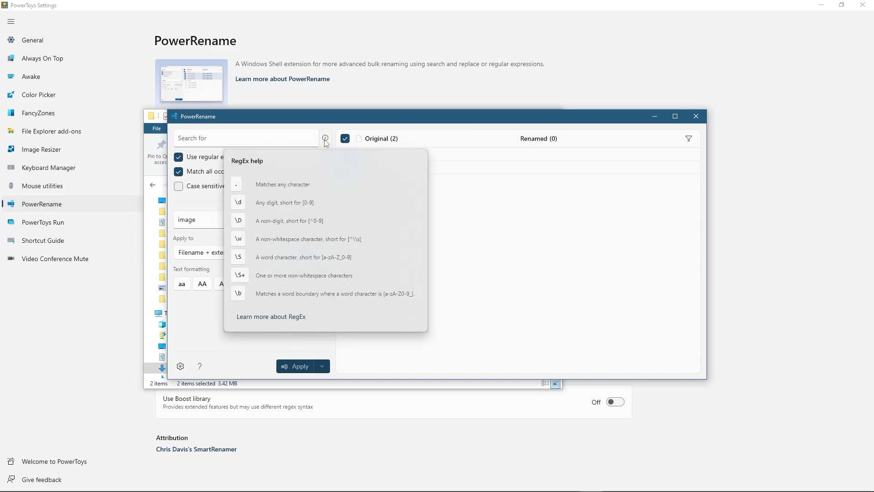
{"action": "left_click", "coordinate": [287, 322]}
{"action": "left_click", "coordinate": [188, 317]}
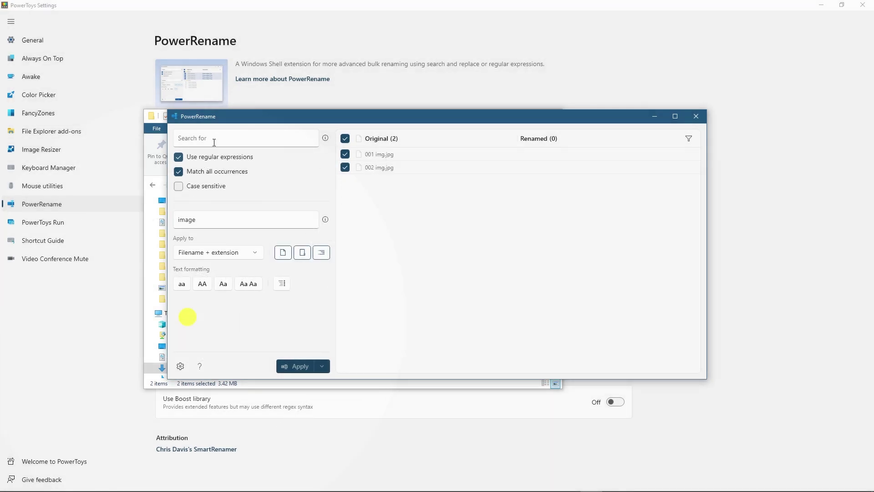
{"action": "left_click", "coordinate": [217, 139]}
{"action": "type", "text": "^"}
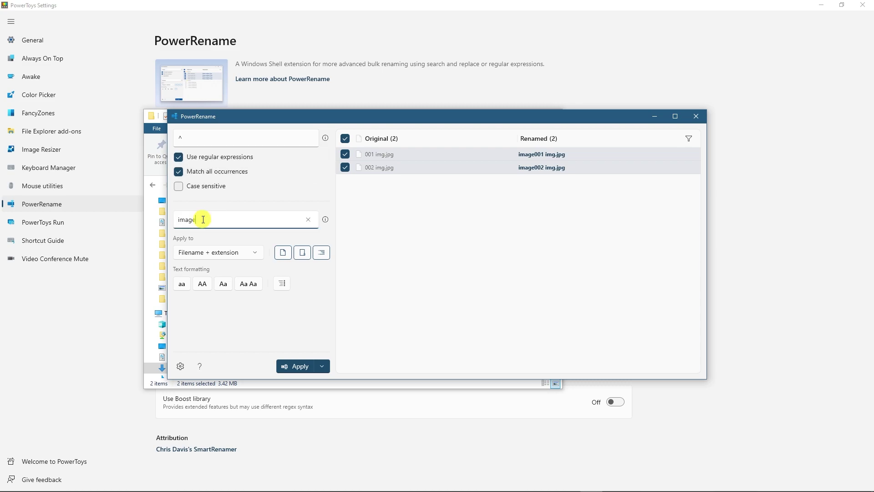
{"action": "left_click", "coordinate": [283, 255]}
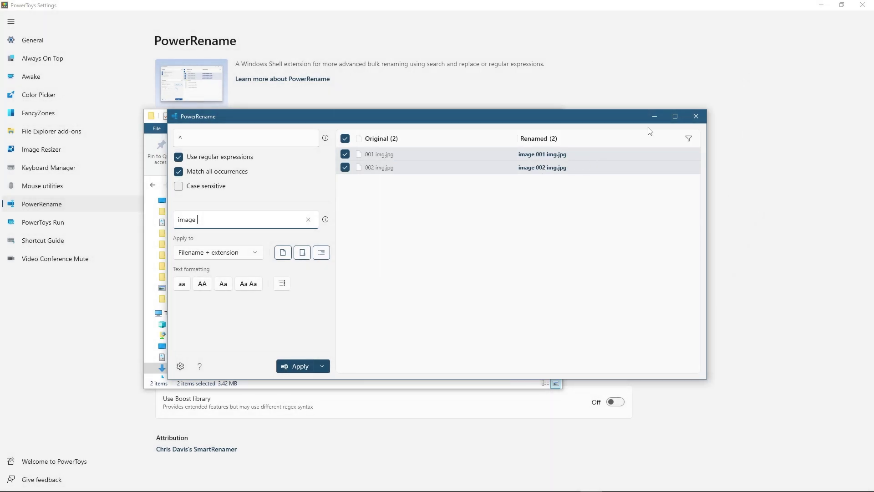
Close PowerRename and open the PowerToys Run launcher with Alt+Space from its settings page.
{"action": "left_click", "coordinate": [698, 117]}
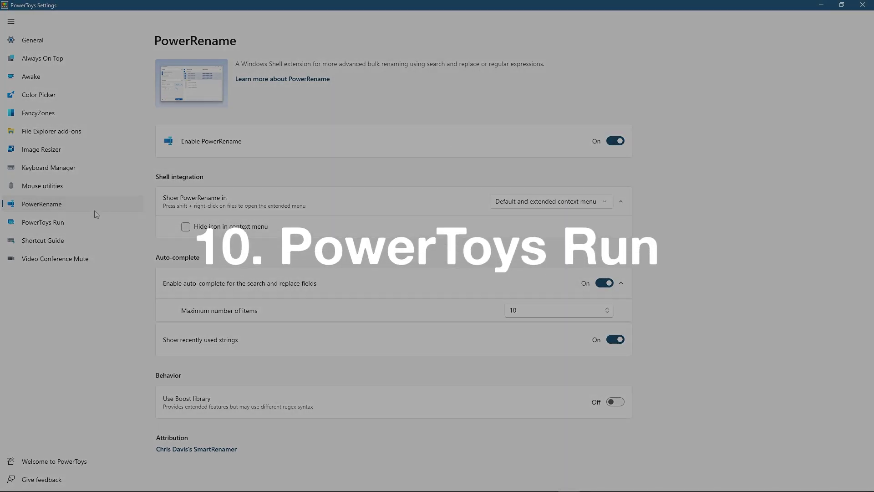
{"action": "left_click", "coordinate": [63, 224]}
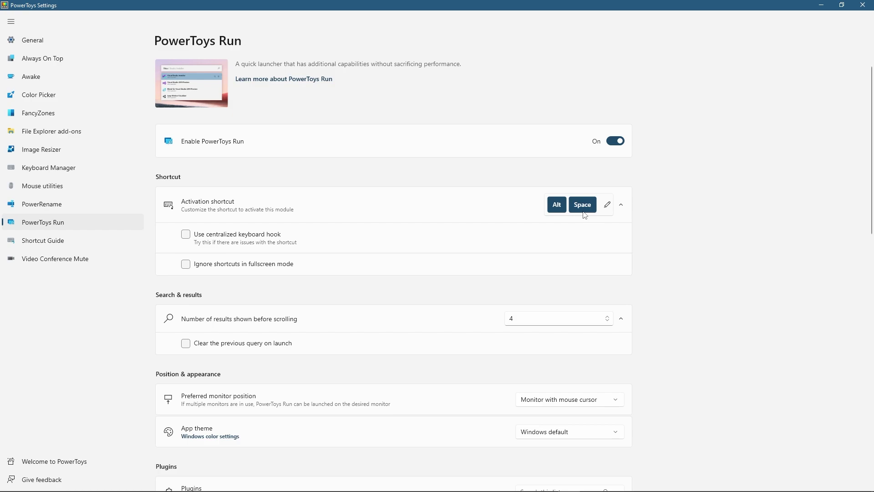
{"action": "key", "text": "alt+space"}
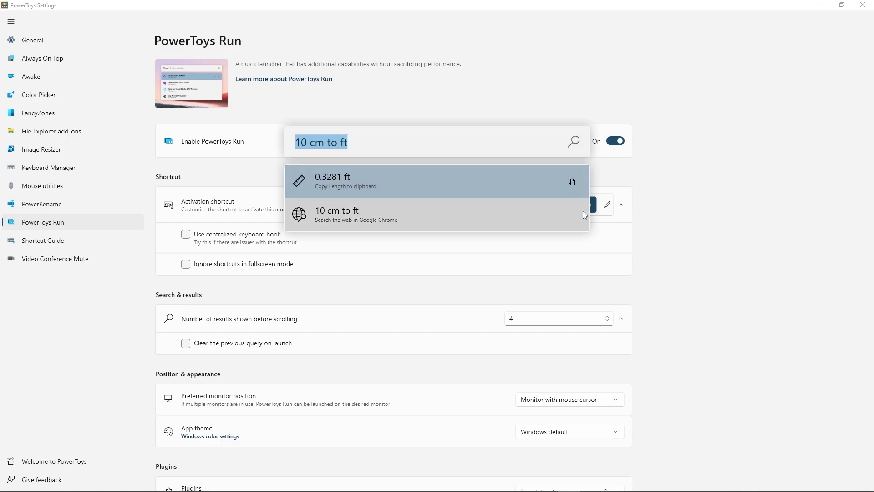
{"action": "type", "text": "chrome"}
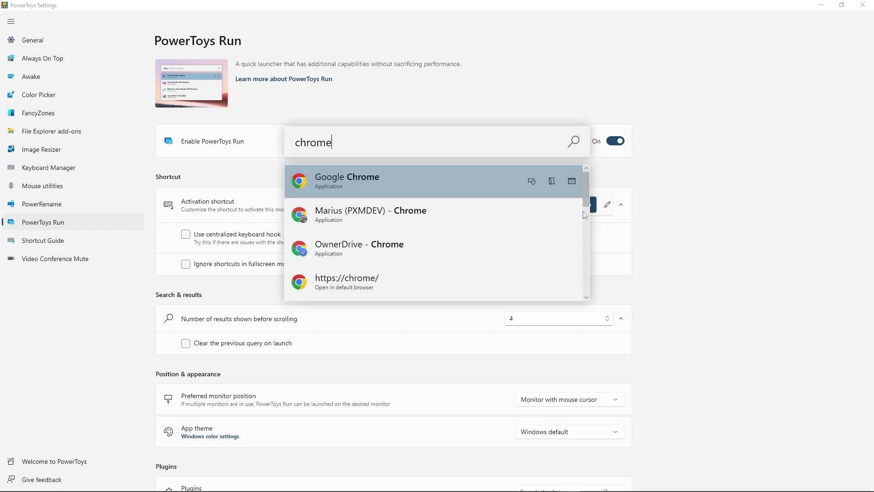
Convert 10 cm to ft and calculate 3+3 as 6 in the launcher, then clear the query.
{"action": "key", "text": "ctrl+a"}
{"action": "type", "text": "3"}
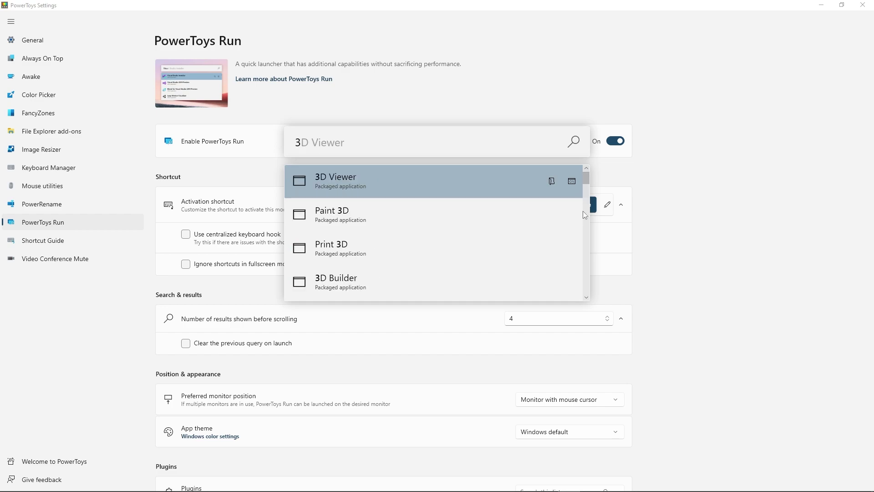
{"action": "type", "text": "+3"}
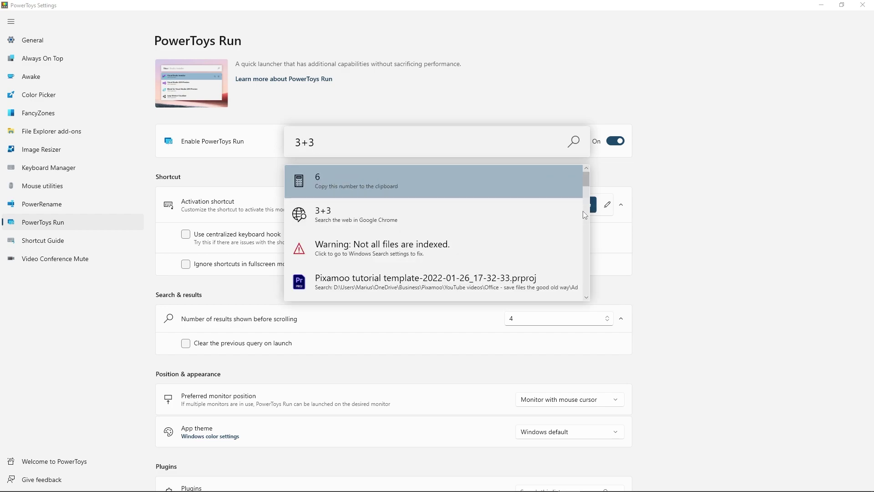
{"action": "key", "text": "ctrl+a"}
{"action": "key", "text": "BackSpace"}
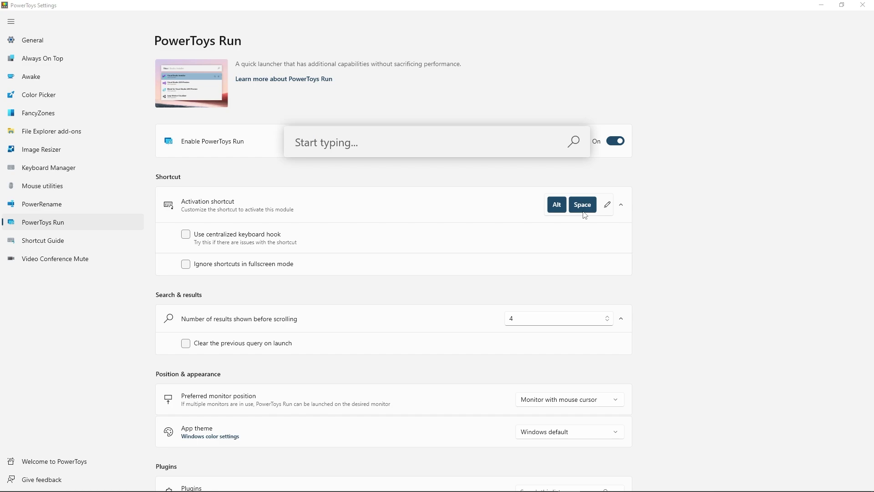
{"action": "scroll", "coordinate": [611, 322], "scroll_direction": "down", "scroll_amount": 2}
{"action": "scroll", "coordinate": [614, 322], "scroll_direction": "down", "scroll_amount": 2}
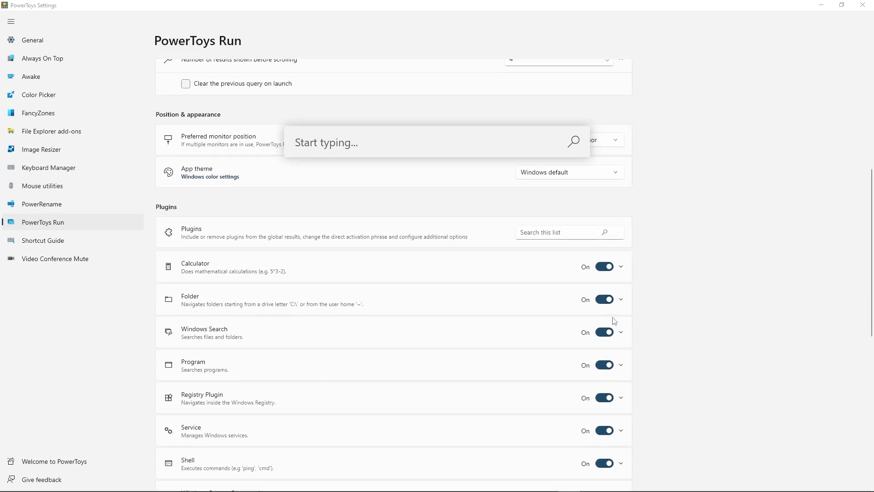
{"action": "scroll", "coordinate": [294, 409], "scroll_direction": "down", "scroll_amount": 2}
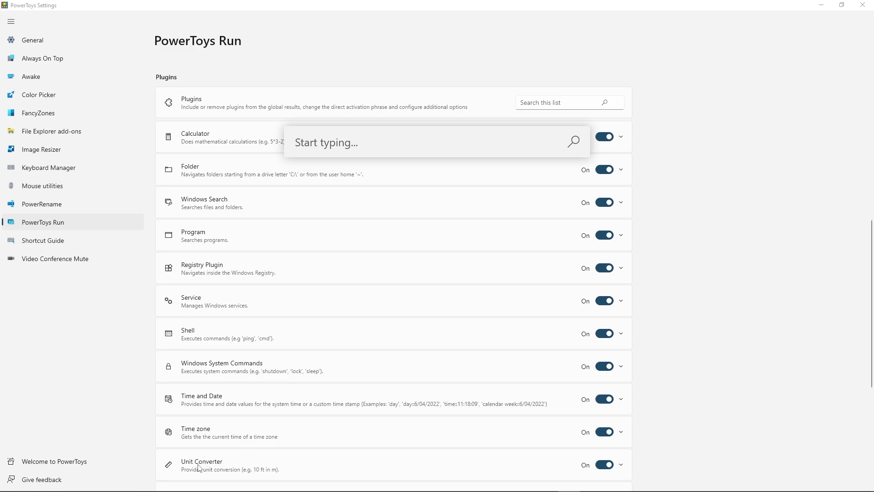
Trigger the Find My Mouse spotlight, then clear and close the PowerToys Run launcher.
{"action": "key", "text": "ctrl"}
{"action": "key", "text": "ctrl"}
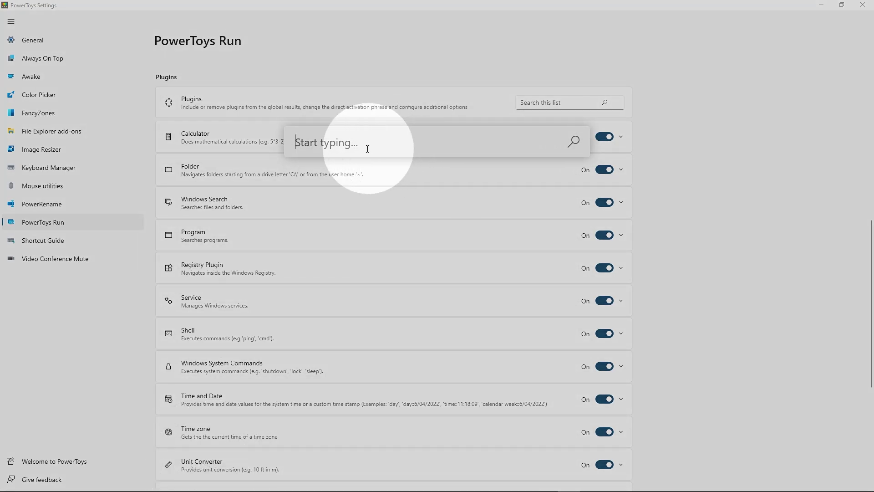
{"action": "left_click", "coordinate": [368, 148]}
{"action": "type", "text": "%% "}
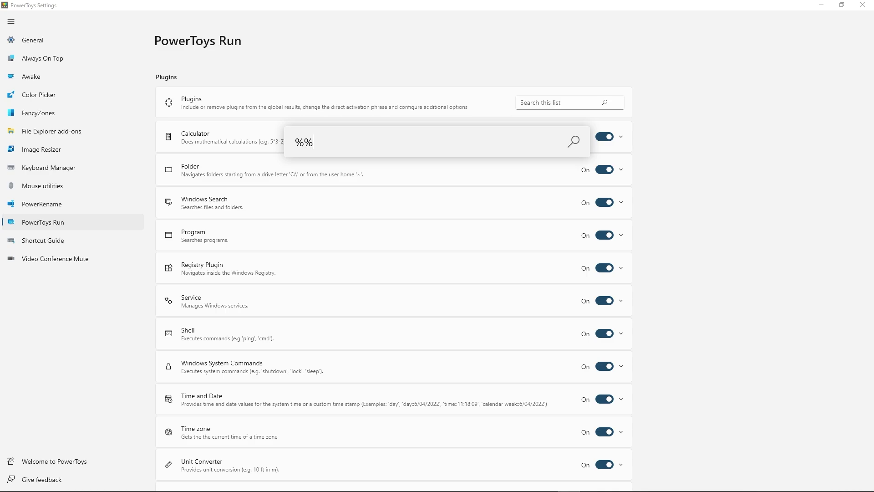
{"action": "type", "text": "1 m to ft"}
{"action": "key", "text": "ctrl+a"}
{"action": "key", "text": "BackSpace"}
Include Unit Converter results in global queries and verify 3 ft converts to 0.9144 m.
{"action": "left_click", "coordinate": [237, 466]}
{"action": "scroll", "coordinate": [316, 330], "scroll_direction": "down", "scroll_amount": 5}
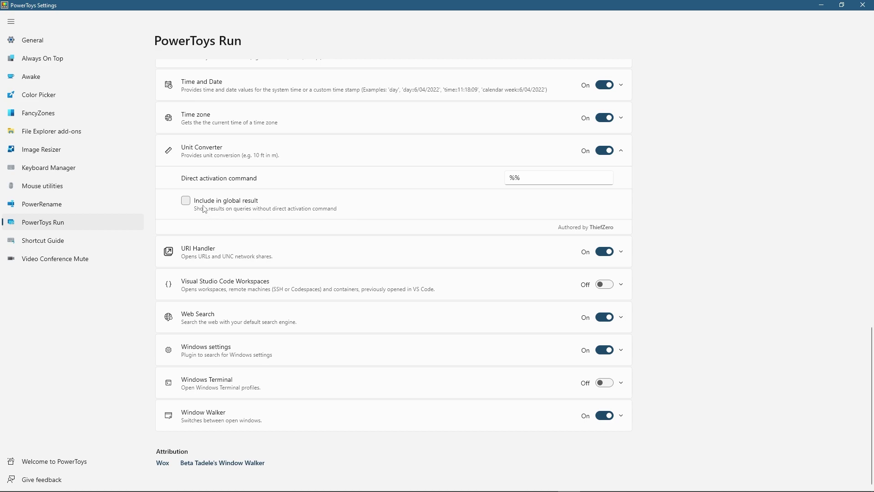
{"action": "left_click", "coordinate": [186, 201]}
{"action": "key", "text": "alt+space"}
{"action": "type", "text": "3ft to m"}
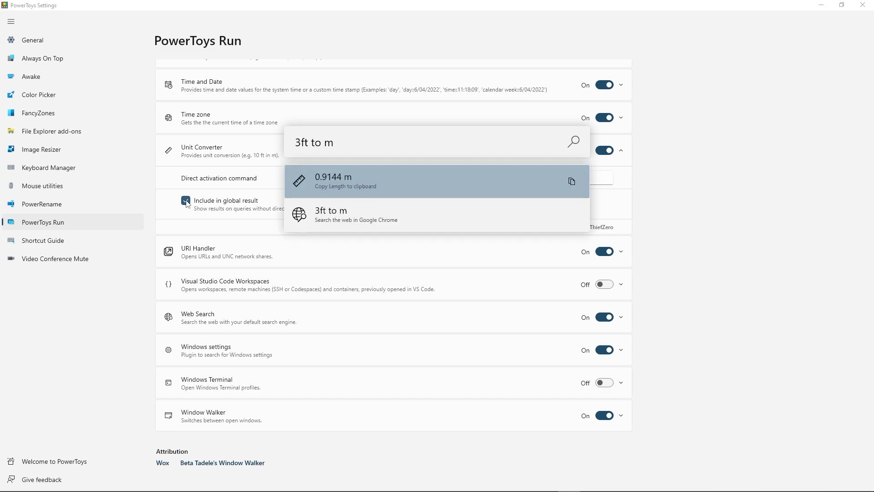
{"action": "key", "text": "Return"}
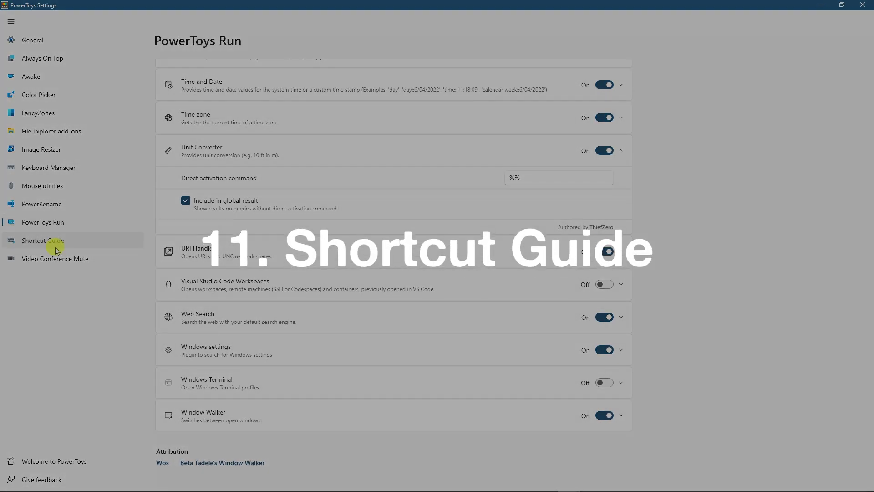
Show the Win+Shift+/ Windows shortcut overlay from the Shortcut Guide page, then dismiss it.
{"action": "left_click", "coordinate": [56, 246]}
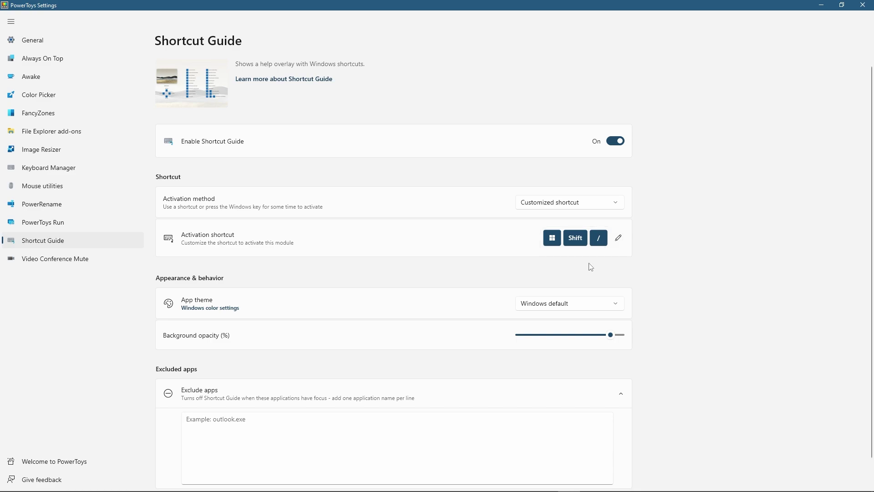
{"action": "key", "text": "super+shift+slash"}
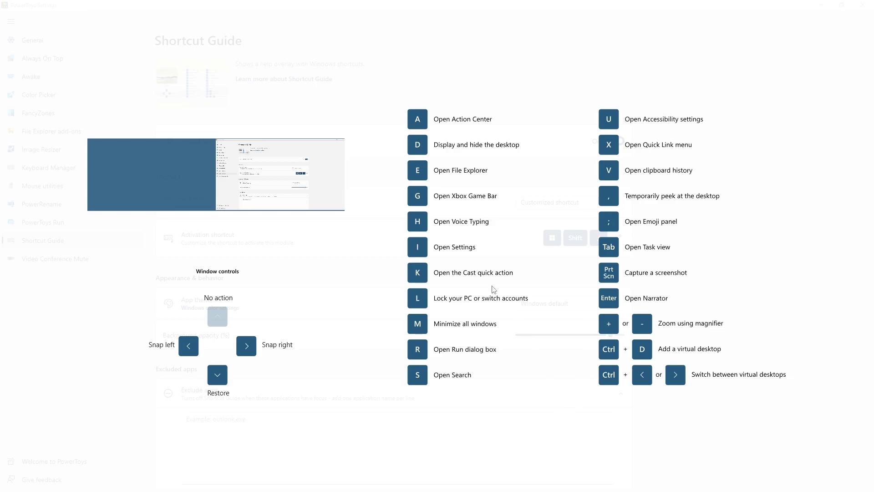
{"action": "key", "text": "ctrl"}
{"action": "key", "text": "ctrl"}
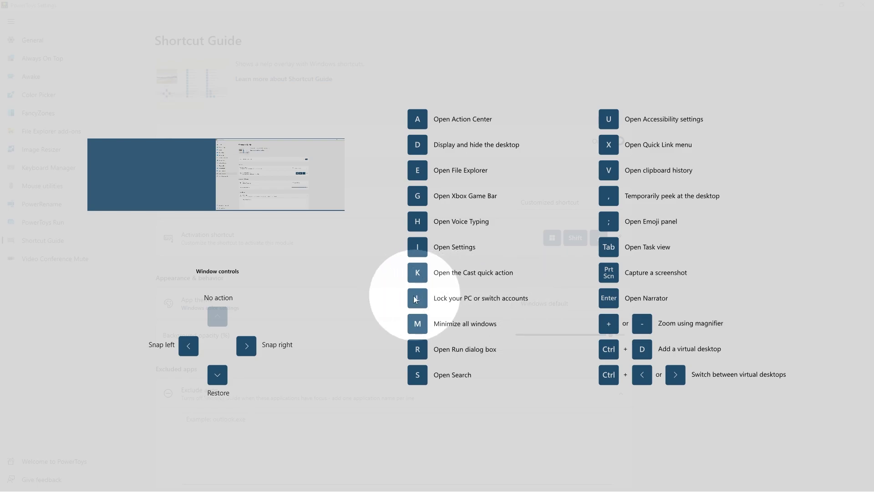
{"action": "left_click", "coordinate": [425, 302]}
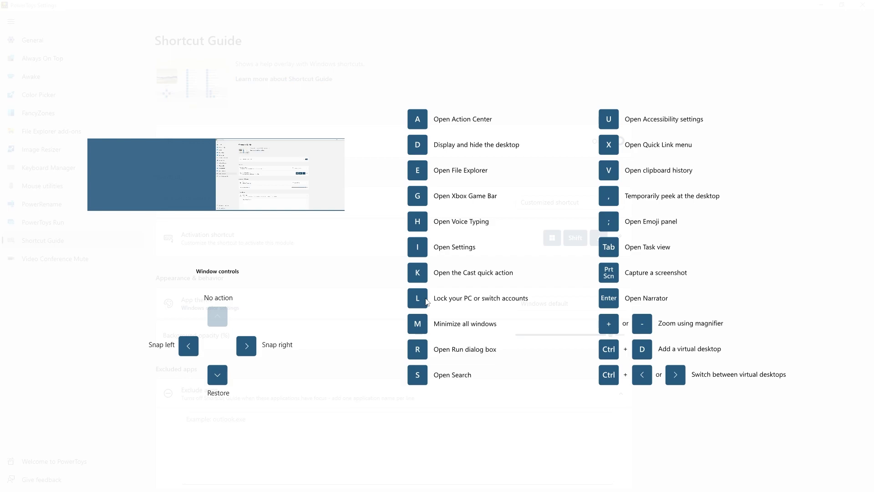
{"action": "key", "text": "Escape"}
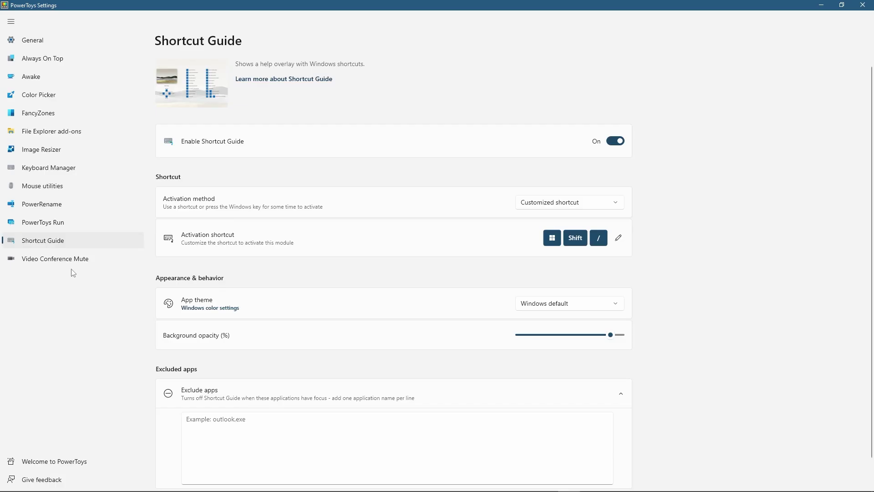
Turn on Video Conference Mute and review its Win+Shift+Q/A/O shortcuts, microphones and cameras.
{"action": "left_click", "coordinate": [48, 260]}
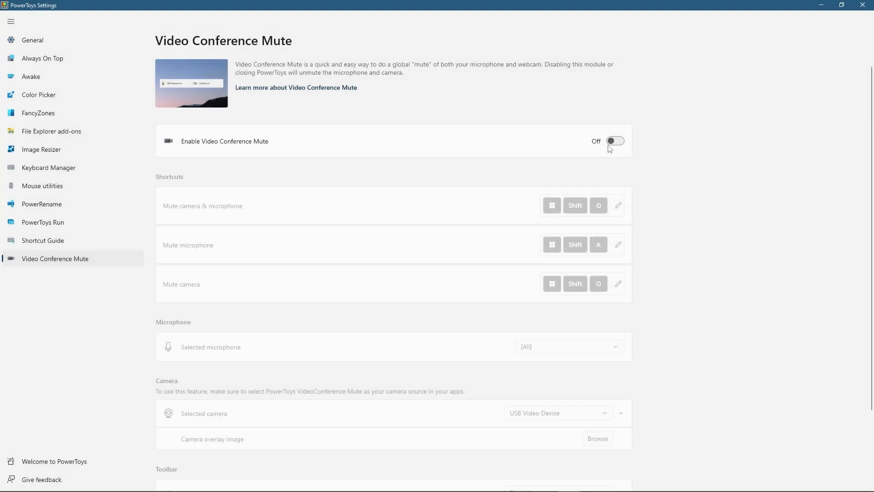
{"action": "left_click", "coordinate": [612, 141]}
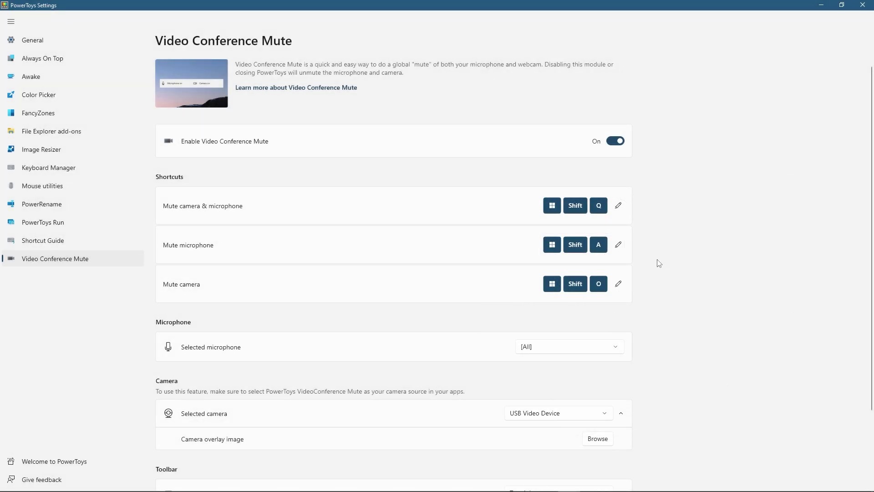
{"action": "left_click", "coordinate": [618, 245]}
{"action": "left_click", "coordinate": [470, 322]}
{"action": "scroll", "coordinate": [473, 326], "scroll_direction": "down", "scroll_amount": 3}
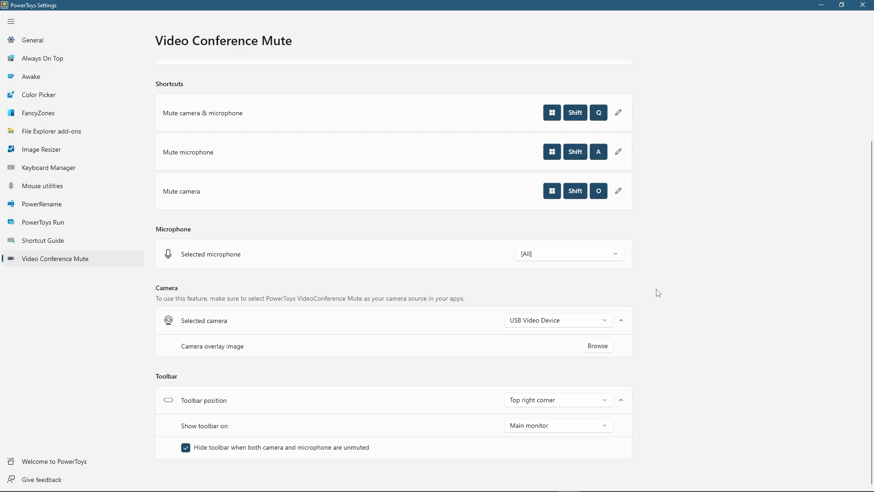
{"action": "left_click", "coordinate": [614, 262]}
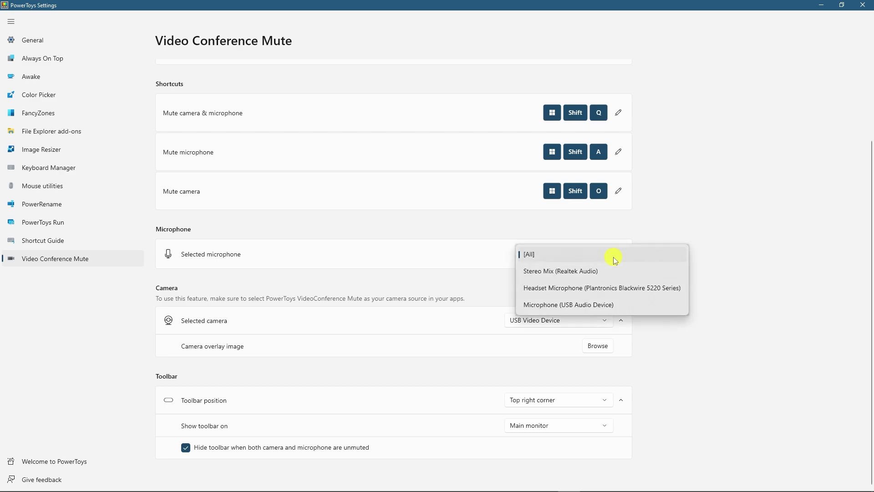
{"action": "left_click", "coordinate": [797, 240]}
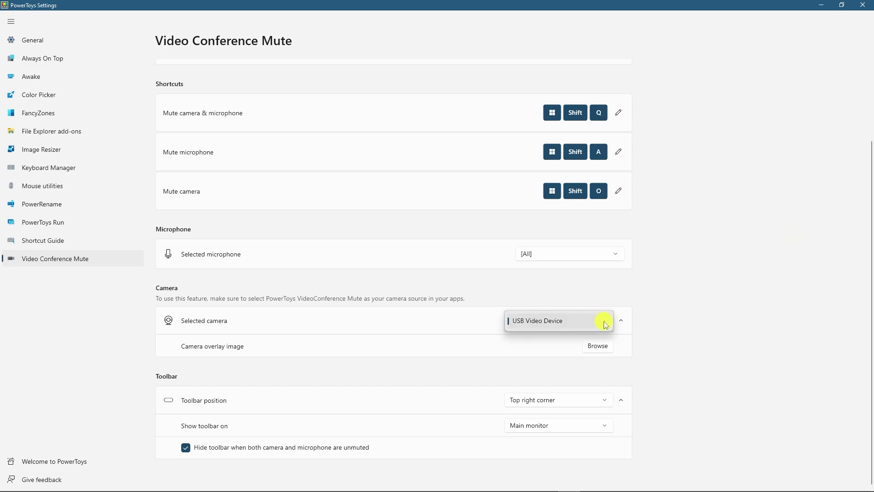